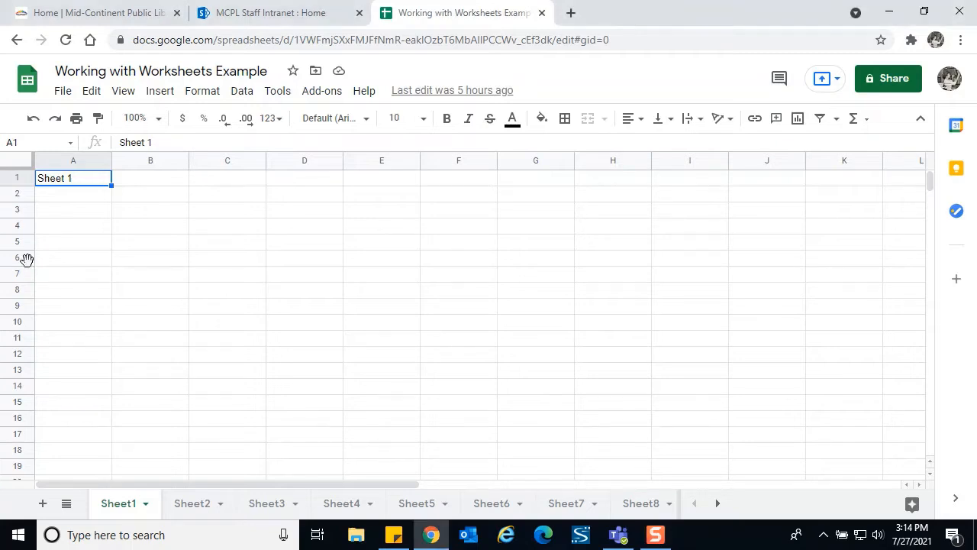
# Select row 6, column E and cell E7 in turn on Sheet1
pyautogui.click(23, 258)
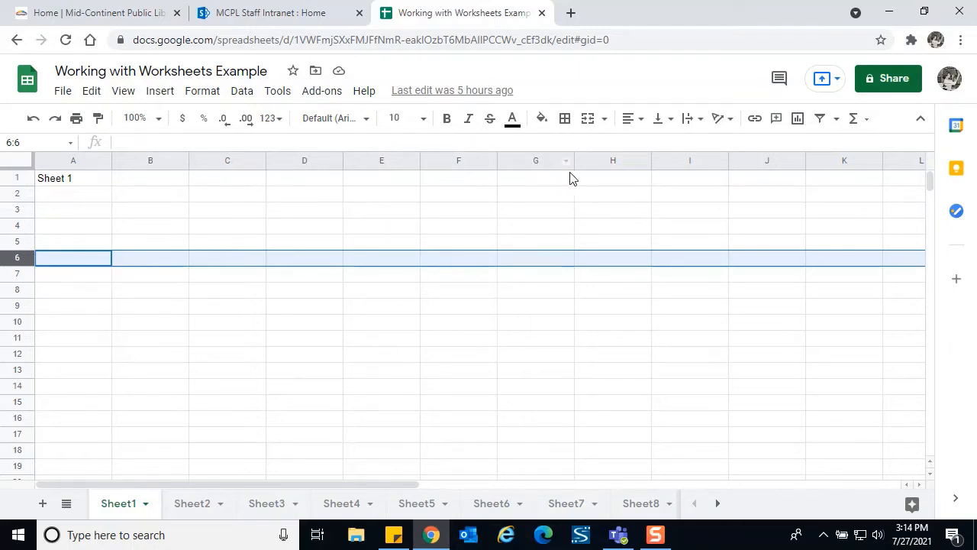
pyautogui.click(384, 162)
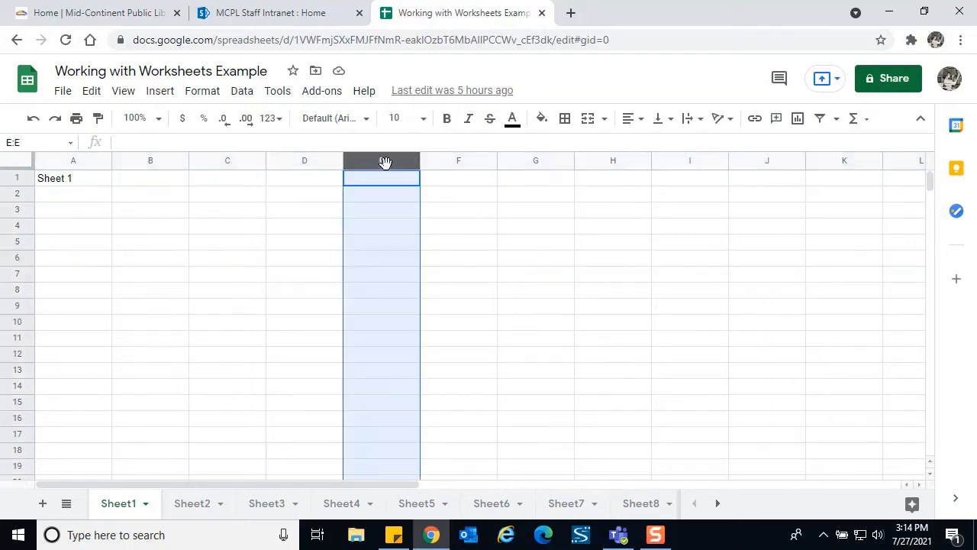
pyautogui.click(371, 281)
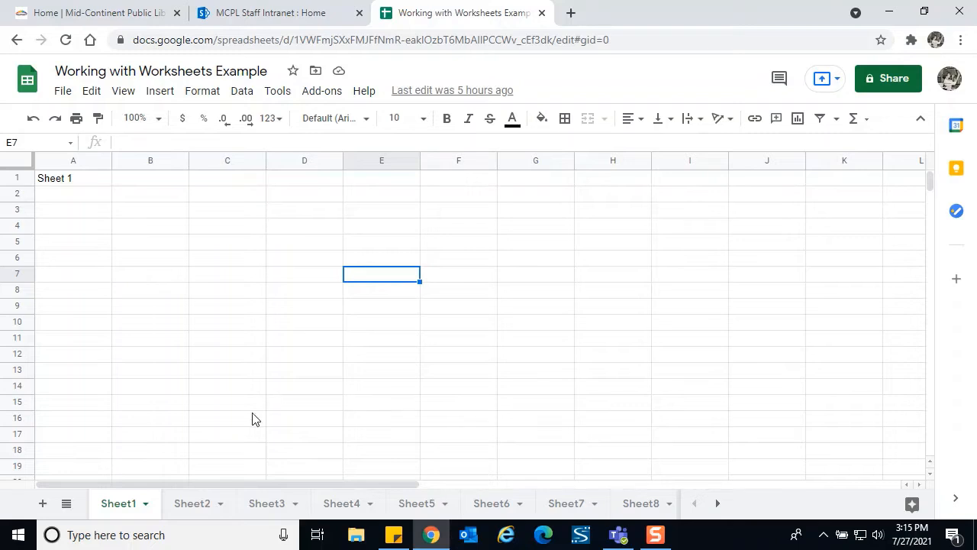
# Browse the worksheets by viewing Sheet4 and Sheet3, returning to Sheet1 after each one
pyautogui.click(351, 510)
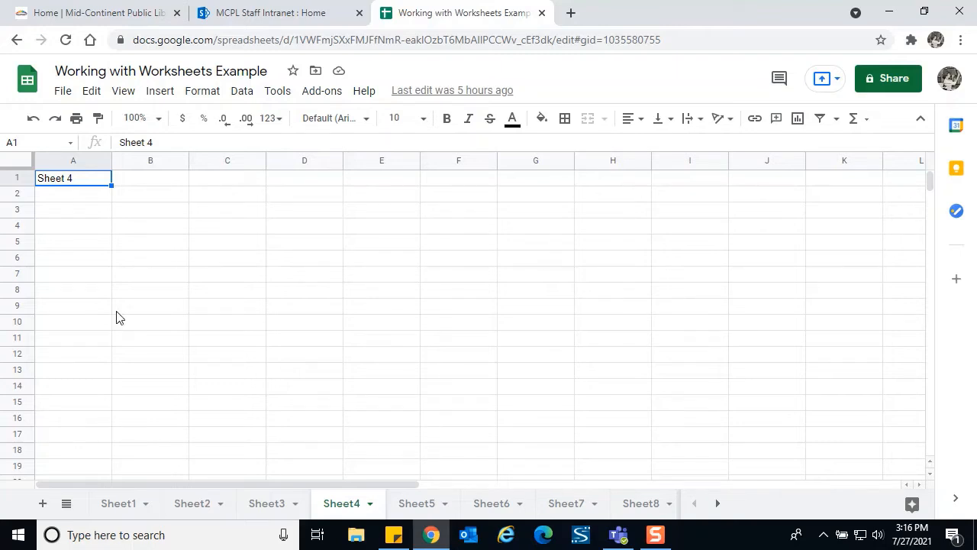
pyautogui.click(126, 504)
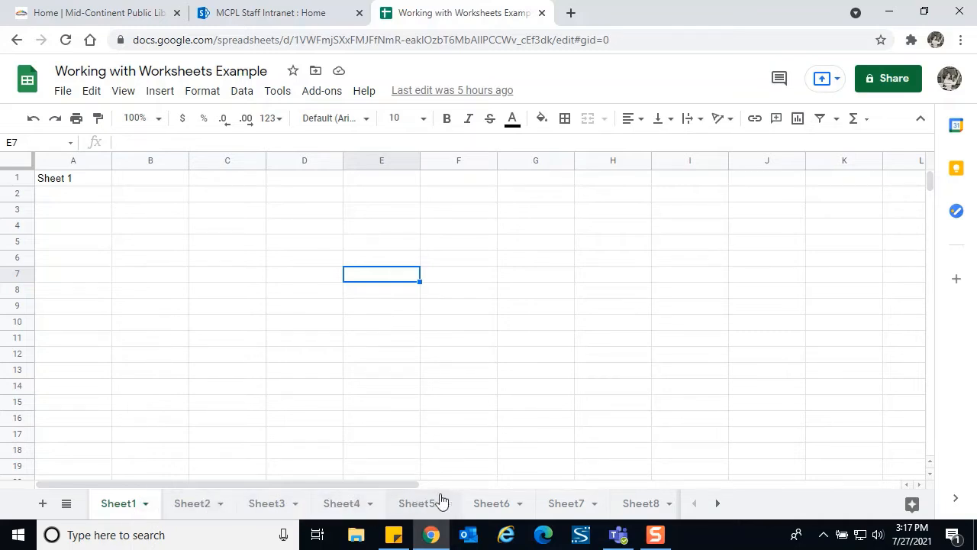
pyautogui.click(720, 504)
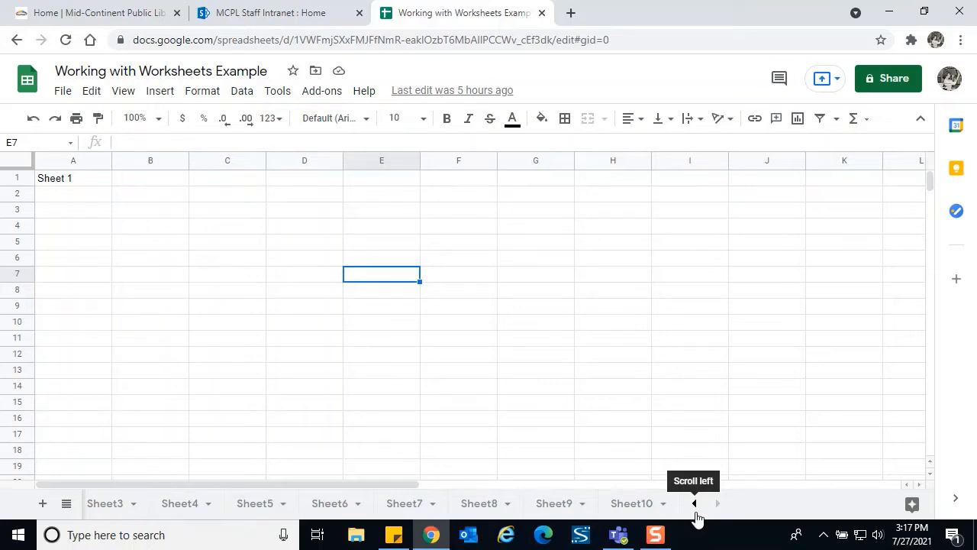
pyautogui.click(694, 504)
pyautogui.click(695, 504)
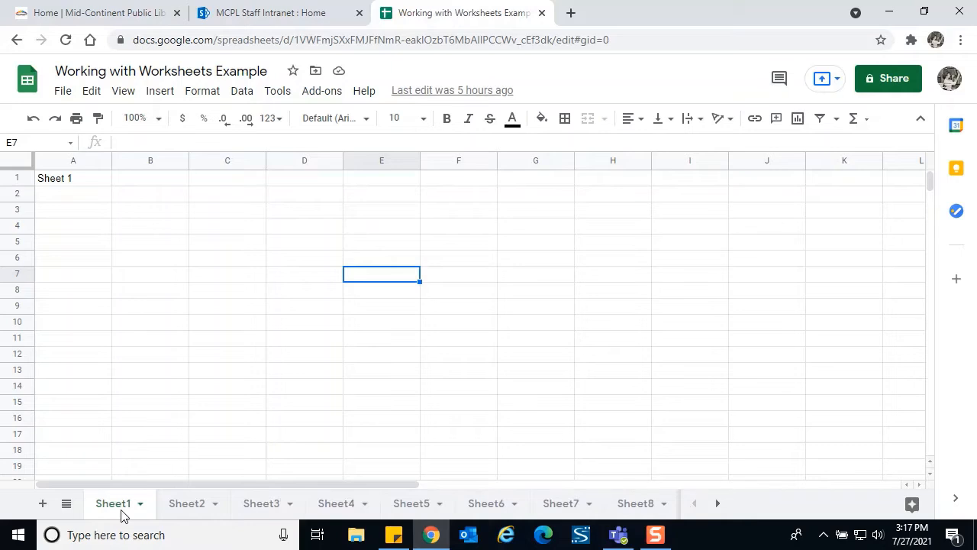
pyautogui.click(271, 506)
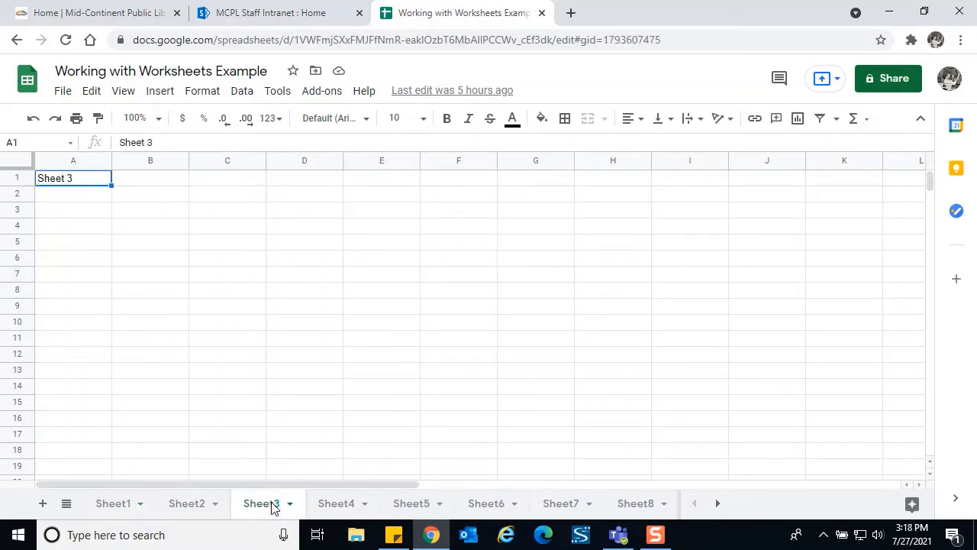
pyautogui.click(119, 509)
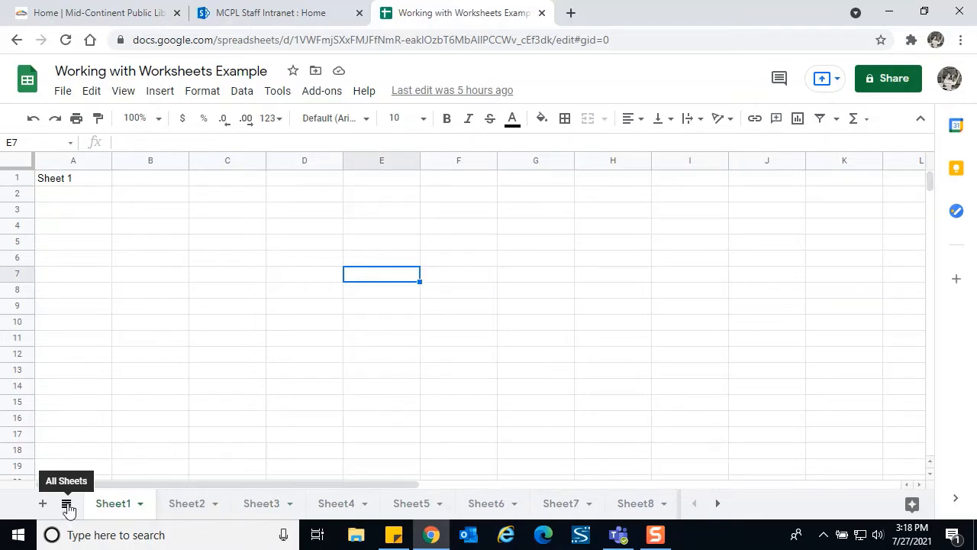
# Jump to Sheet9 from the list of all sheets and return to Sheet1
pyautogui.click(67, 505)
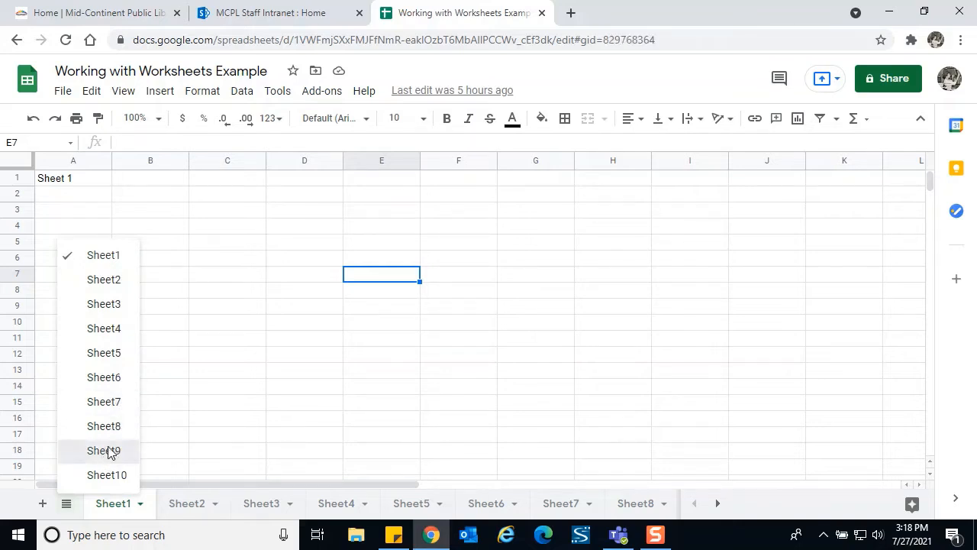
pyautogui.click(107, 451)
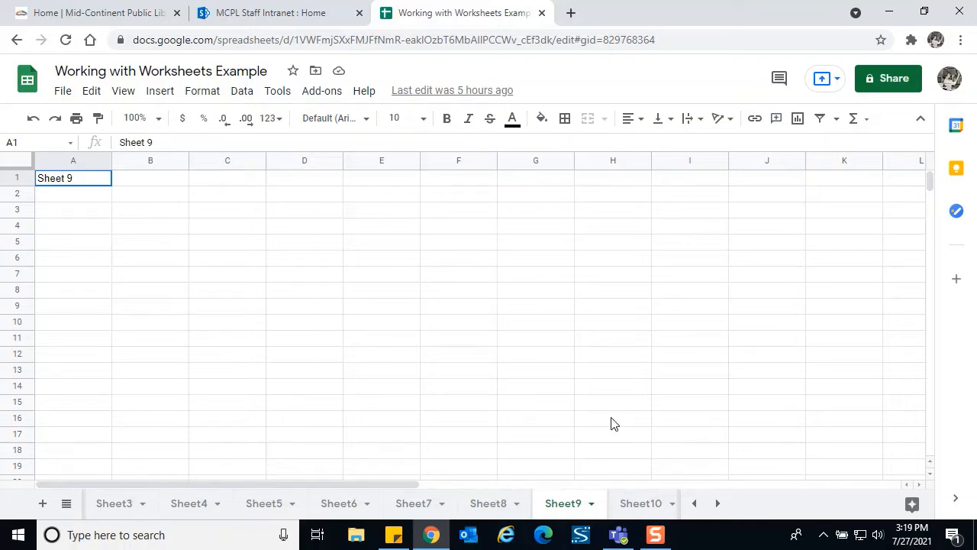
pyautogui.click(695, 503)
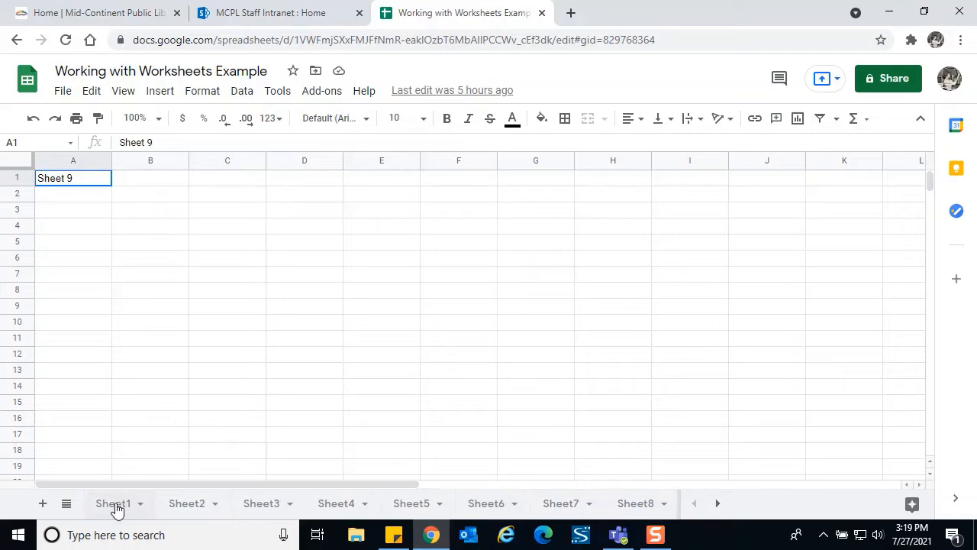
pyautogui.click(115, 507)
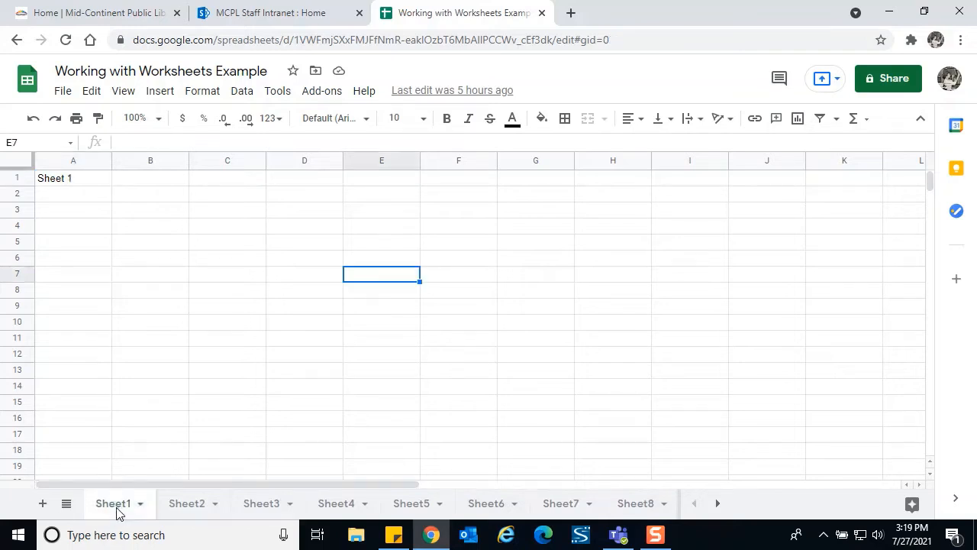
# Add two blank sheets after Sheet1 and move the second new one between Sheet2 and Sheet3
pyautogui.click(43, 504)
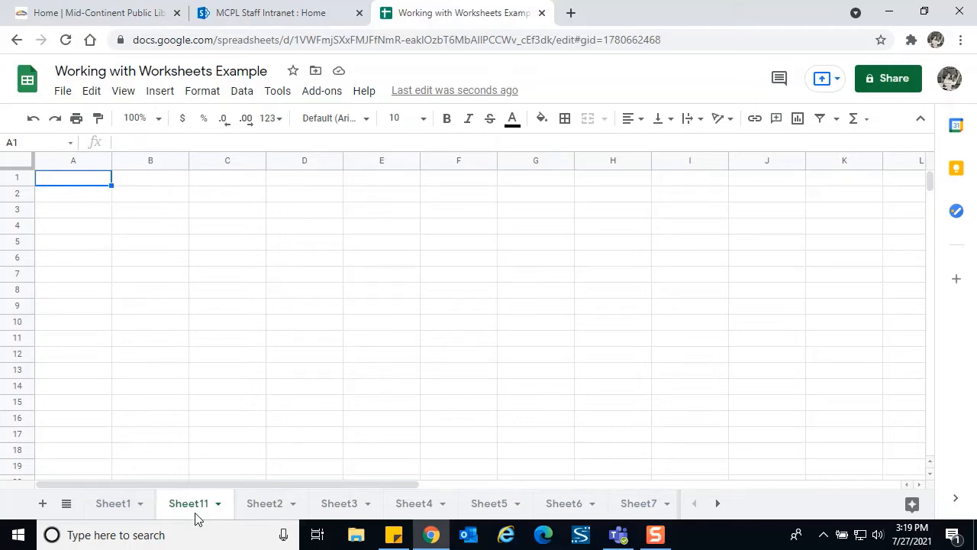
pyautogui.hotkey('shift', 'F11')
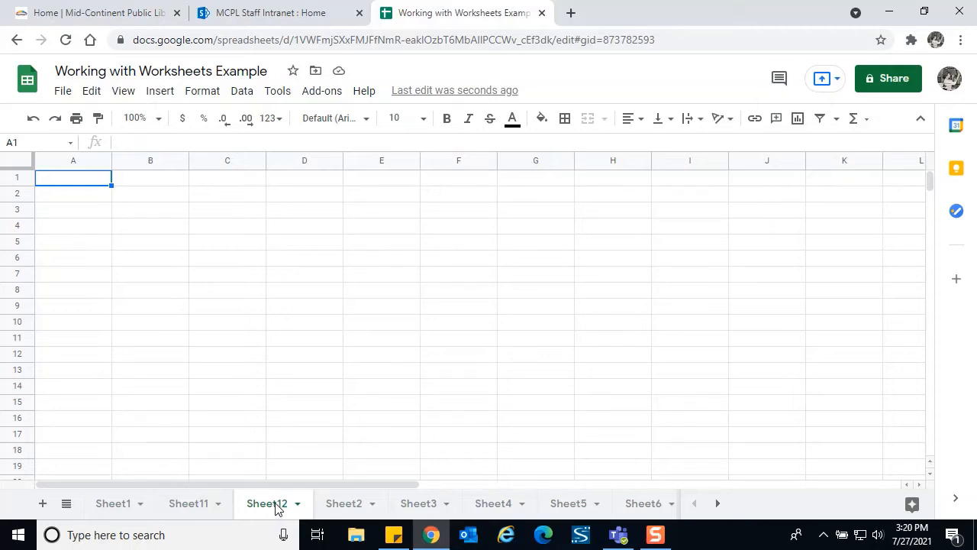
pyautogui.moveTo(278, 509); pyautogui.dragTo(282, 502)
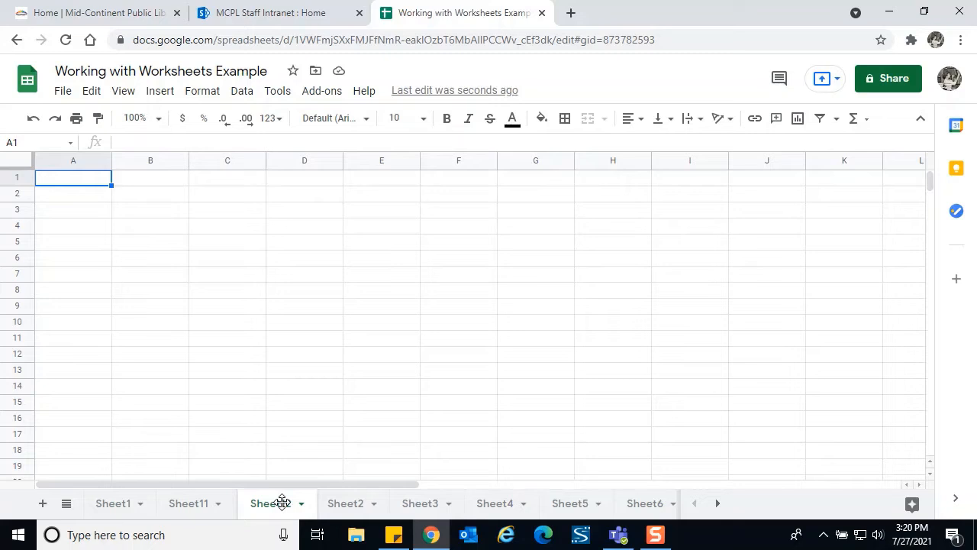
pyautogui.moveTo(282, 501); pyautogui.dragTo(321, 502)
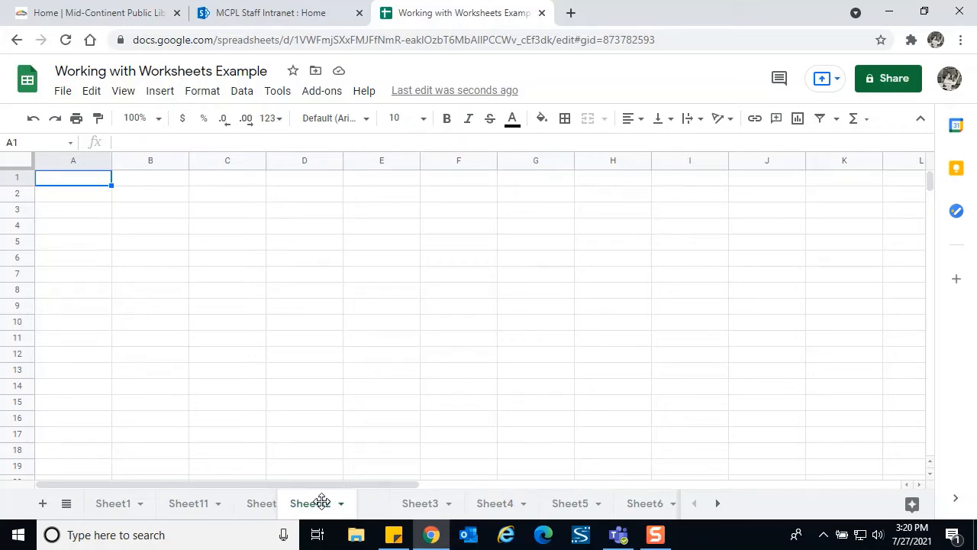
pyautogui.moveTo(322, 502); pyautogui.dragTo(433, 497)
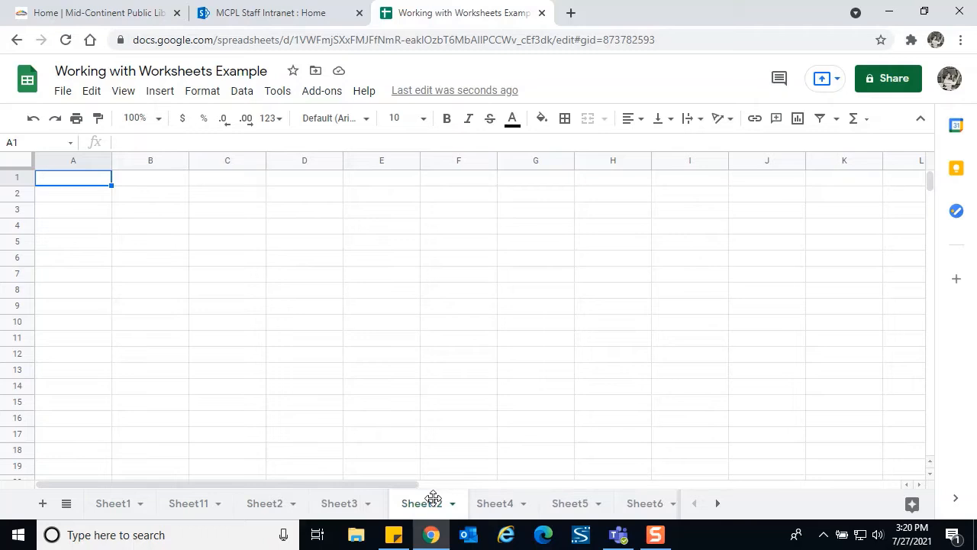
pyautogui.moveTo(433, 498); pyautogui.dragTo(343, 512)
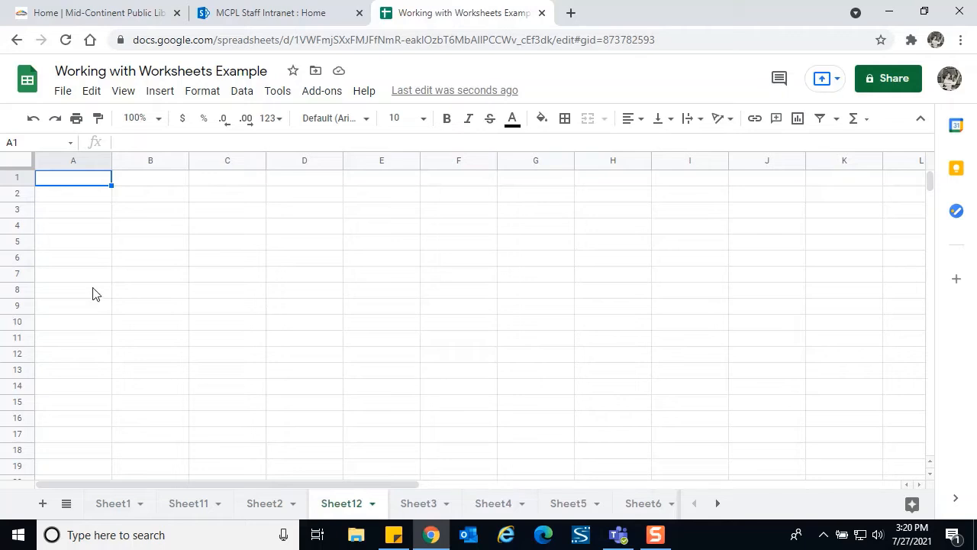
# Delete Sheet1 from the spreadsheet
pyautogui.click(120, 506)
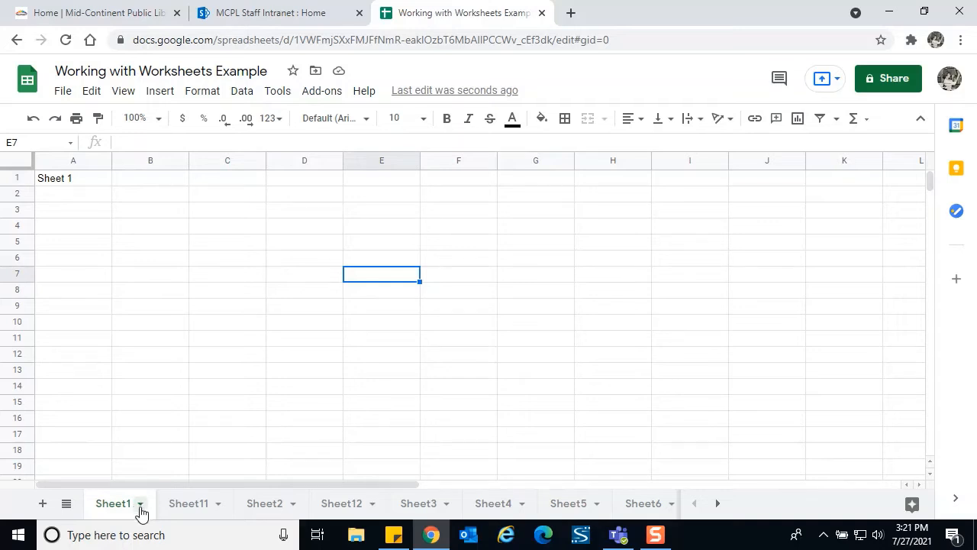
pyautogui.click(141, 504)
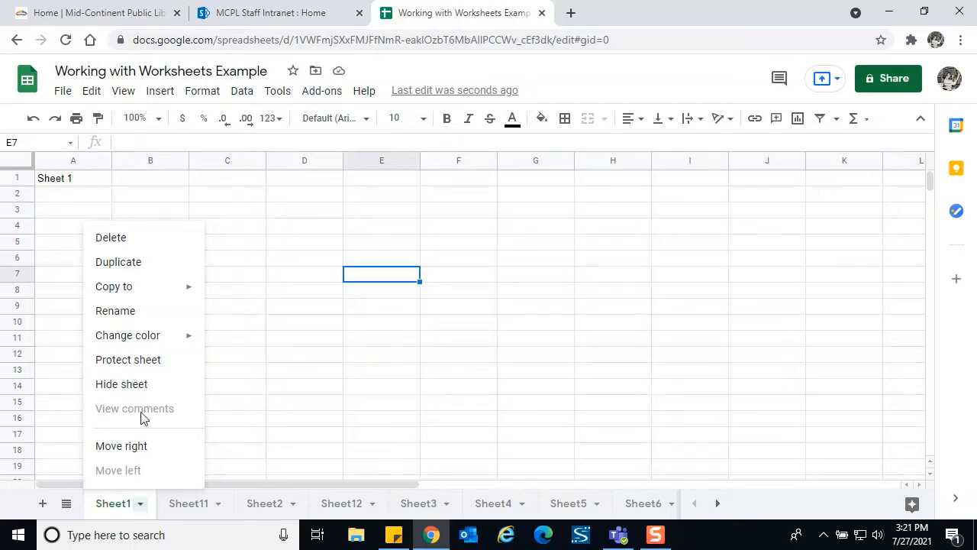
pyautogui.click(121, 240)
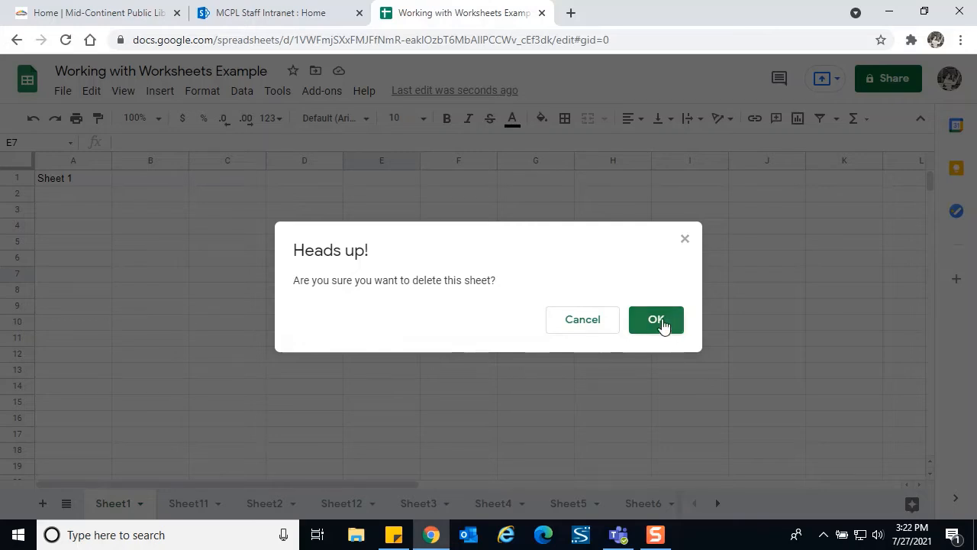
pyautogui.click(658, 320)
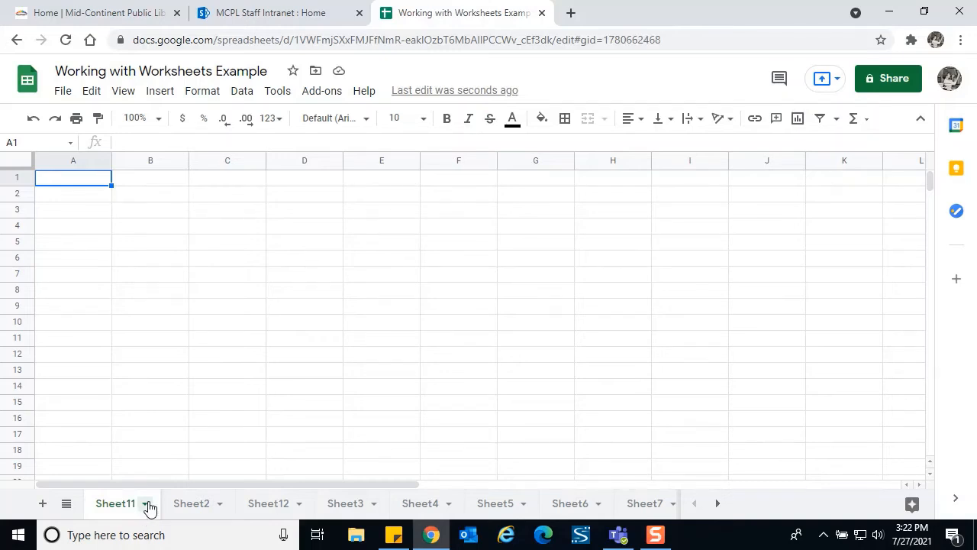
# Enter "thisis a spreadsheet" in cell A1 of Sheet11
pyautogui.click(145, 504)
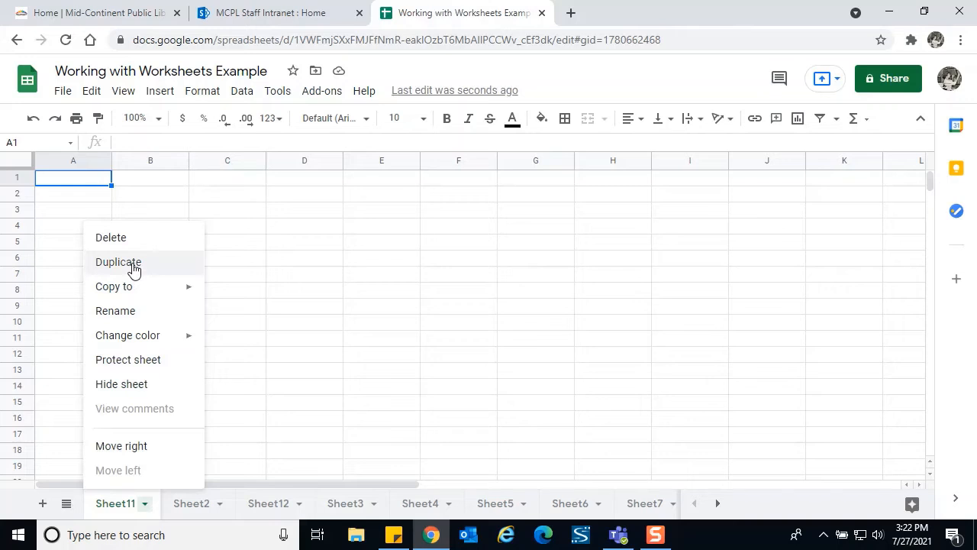
pyautogui.click(55, 183)
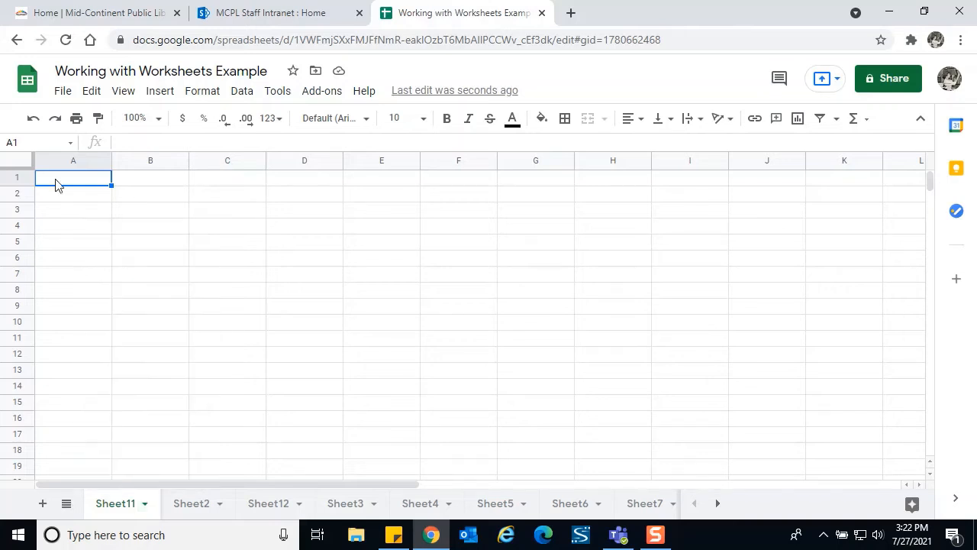
pyautogui.write('thisis a spreadsheet')
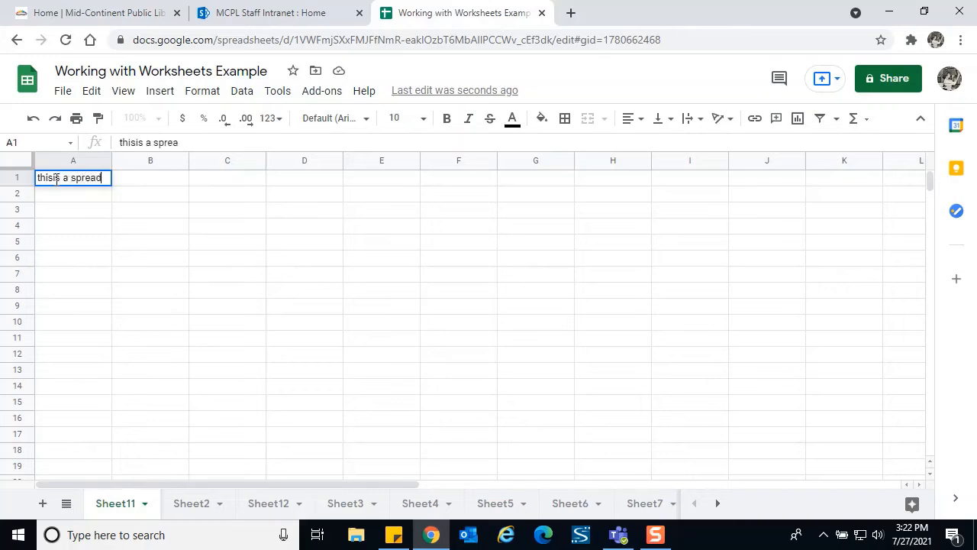
pyautogui.press('Return')
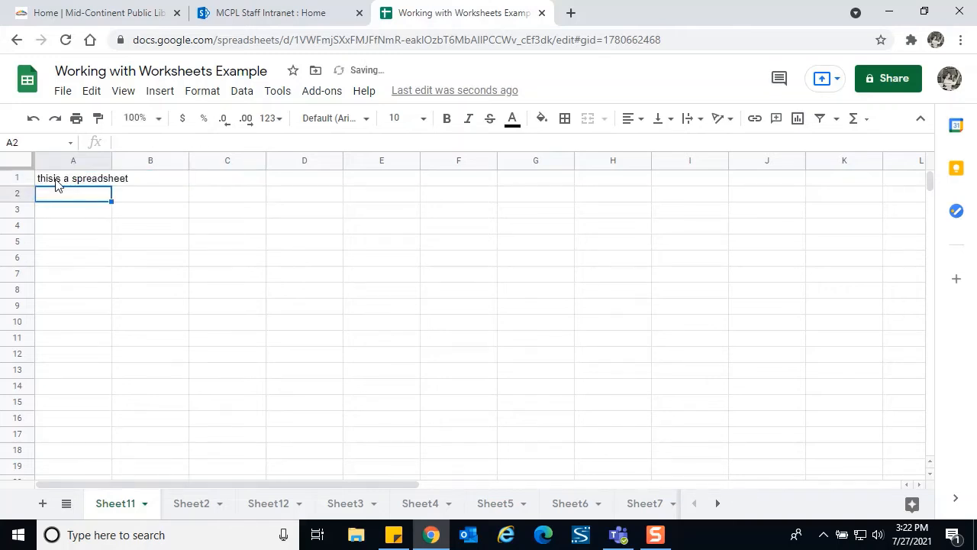
# Duplicate Sheet11 within the spreadsheet and compare the original with its copy
pyautogui.click(145, 506)
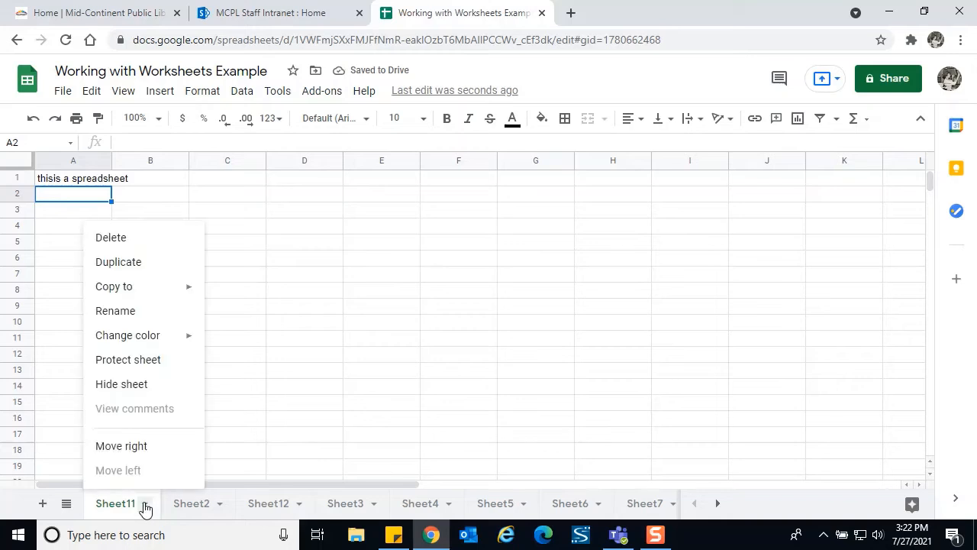
pyautogui.click(147, 263)
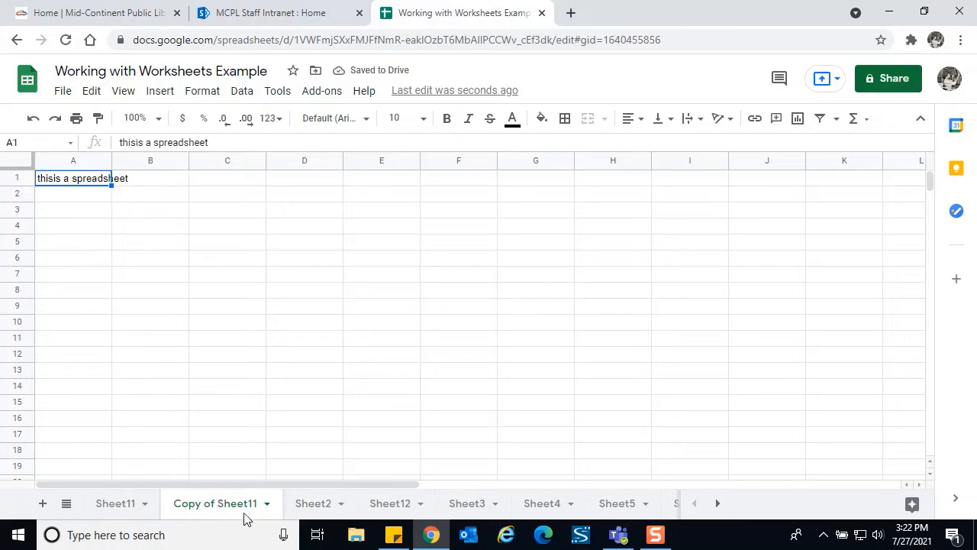
pyautogui.click(122, 504)
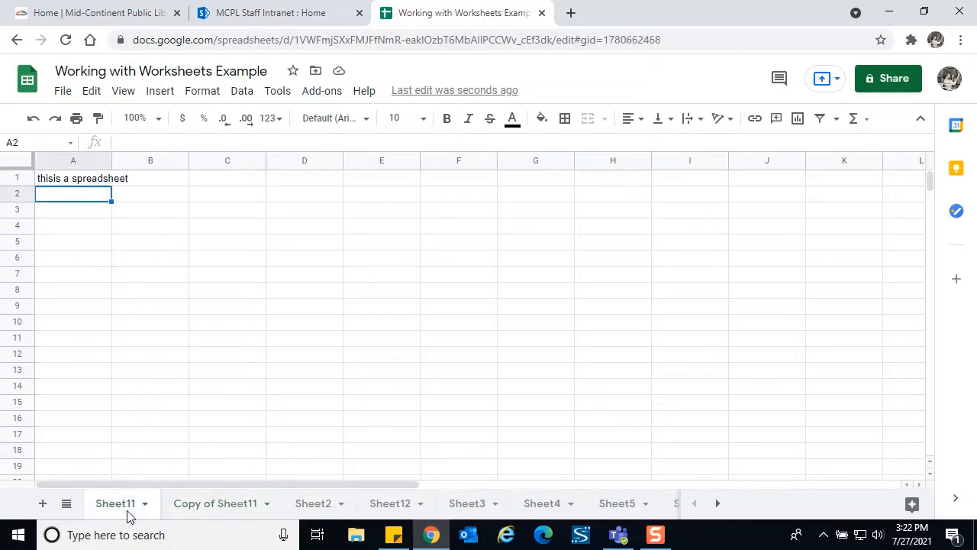
pyautogui.click(188, 513)
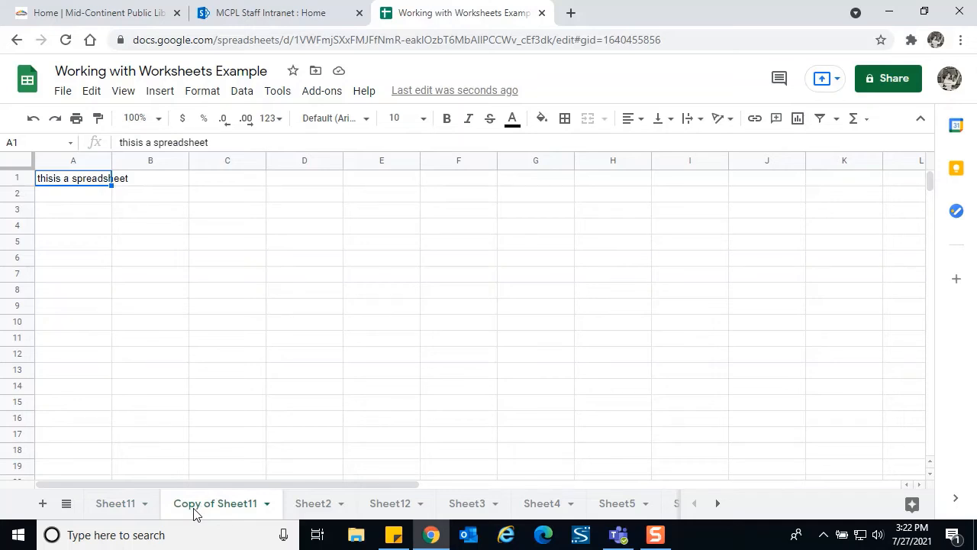
# Copy Sheet11 to a new spreadsheet and open that spreadsheet
pyautogui.click(145, 510)
pyautogui.click(145, 505)
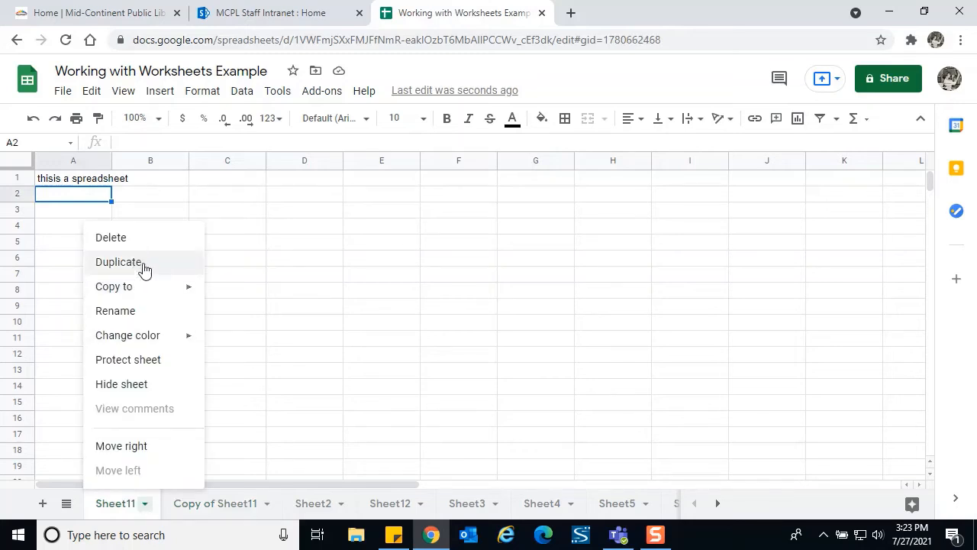
pyautogui.moveTo(142, 289)
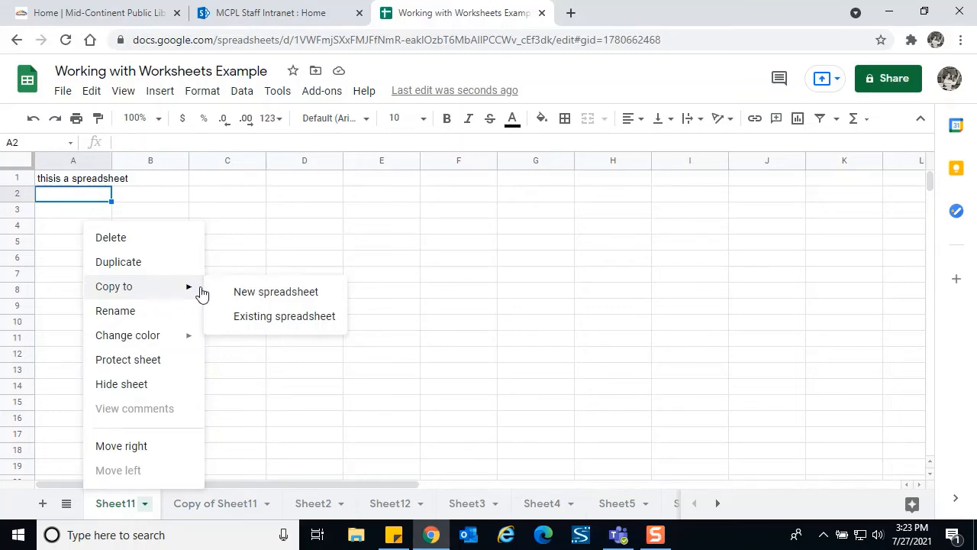
pyautogui.click(283, 299)
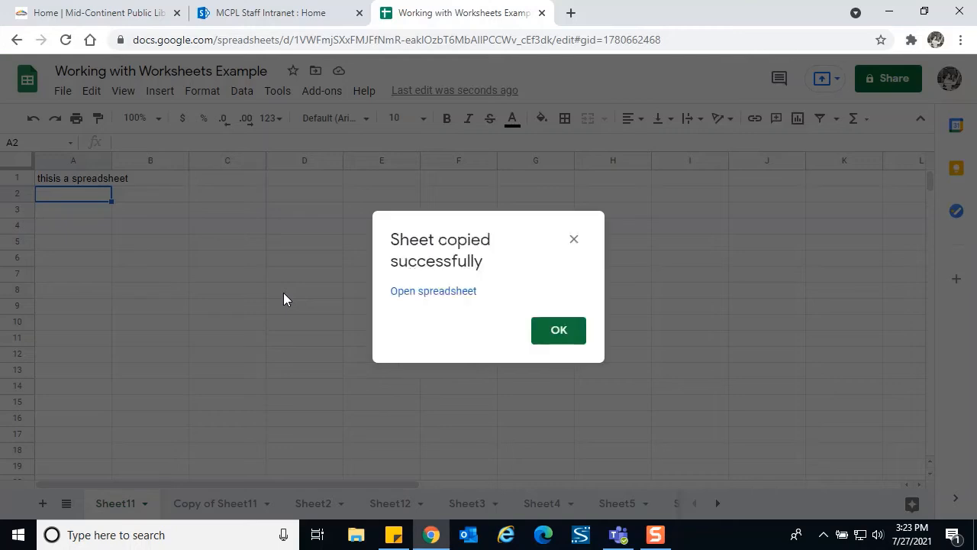
pyautogui.click(442, 292)
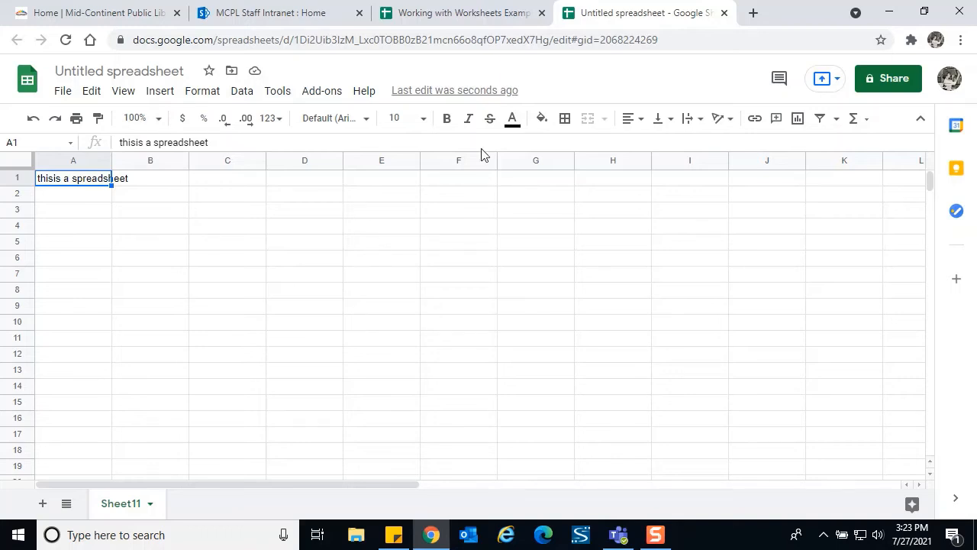
# Close the newly created copy of the spreadsheet and dismiss the copy confirmation in the original spreadsheet
pyautogui.click(723, 13)
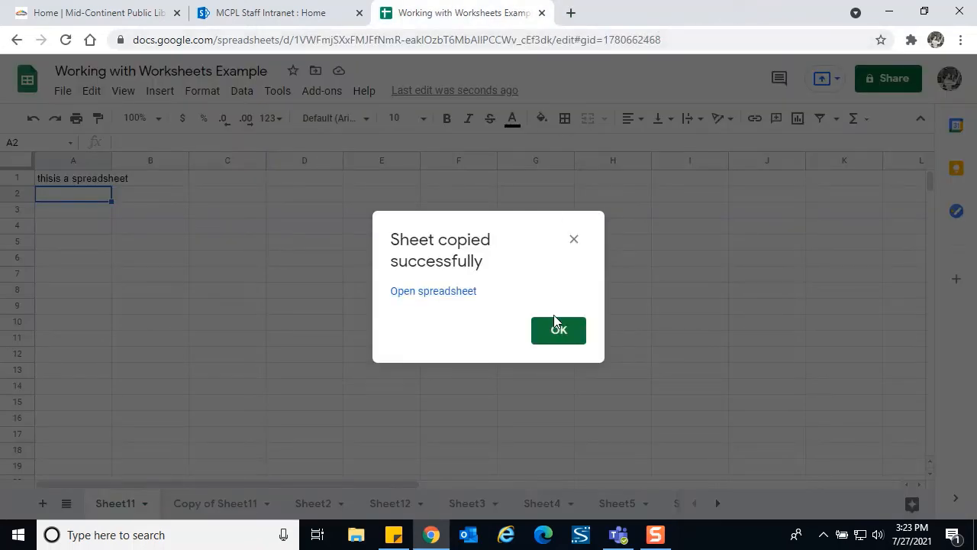
pyautogui.click(573, 239)
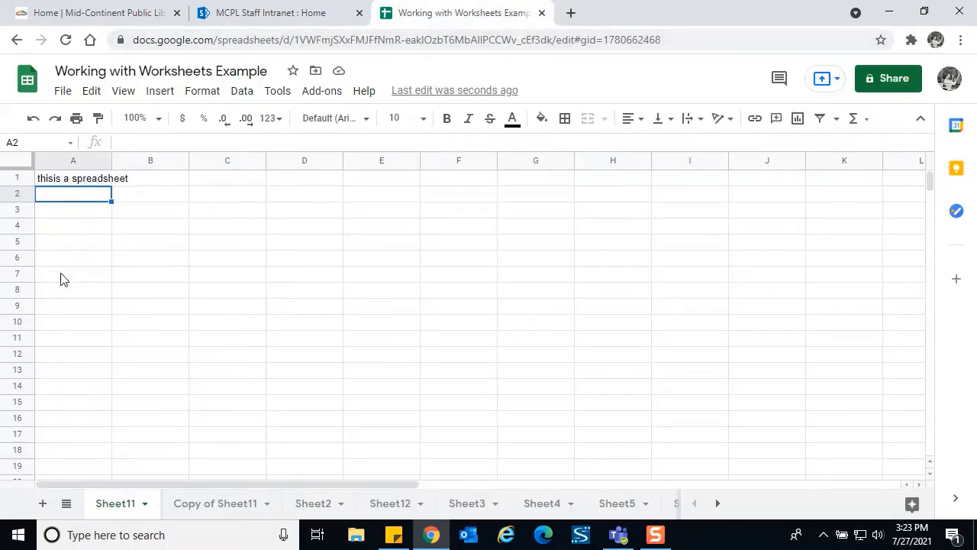
# Browse the Video Examples folder for an existing spreadsheet to copy Sheet11 into, and cancel the copy
pyautogui.click(146, 505)
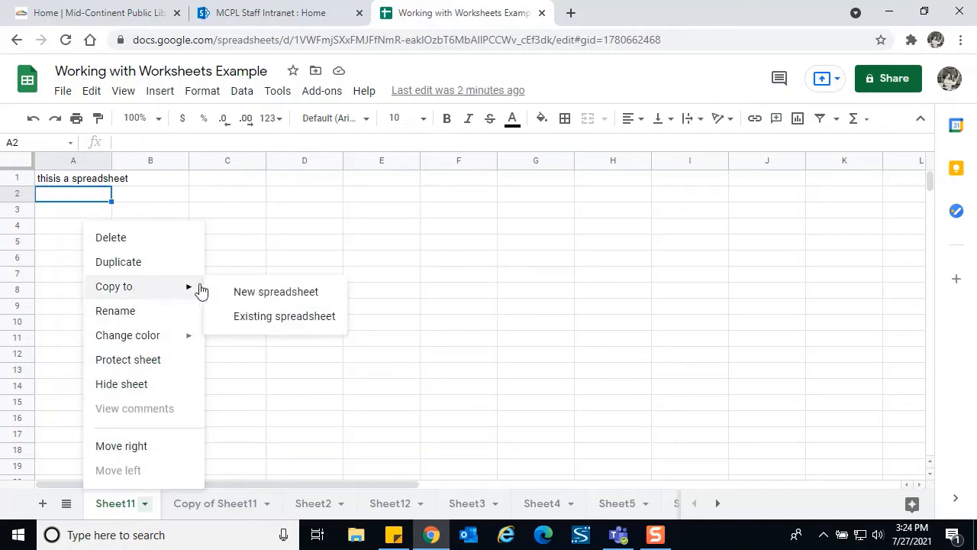
pyautogui.click(297, 327)
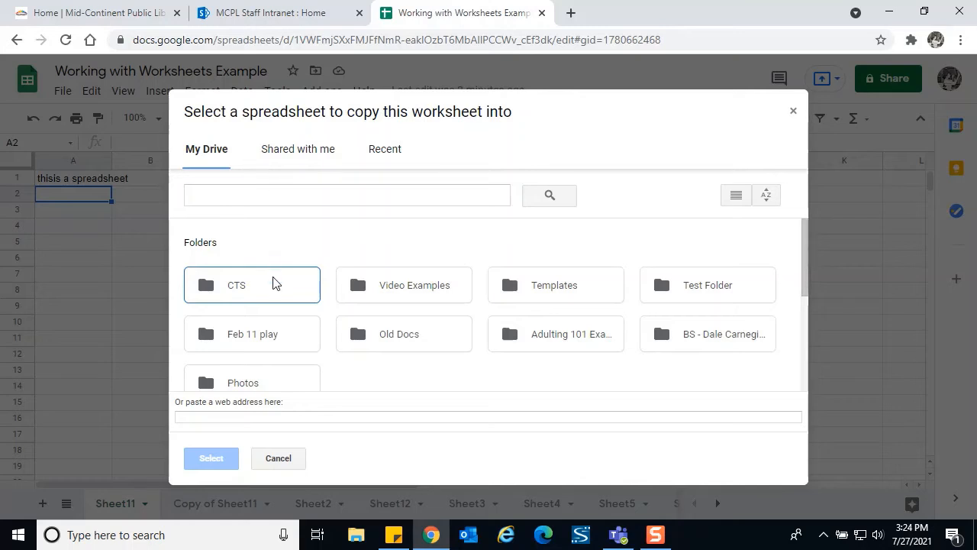
pyautogui.click(417, 289)
pyautogui.doubleClick(417, 289)
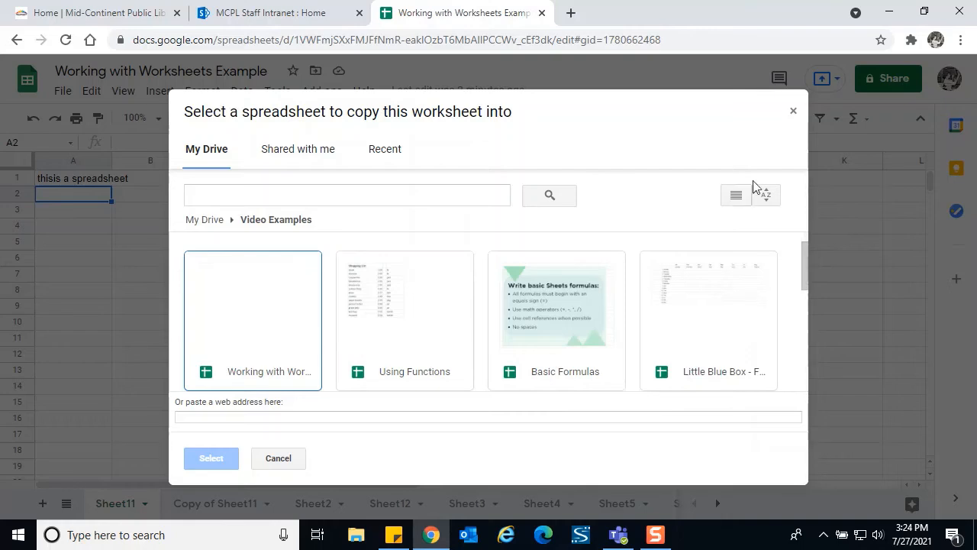
pyautogui.click(794, 115)
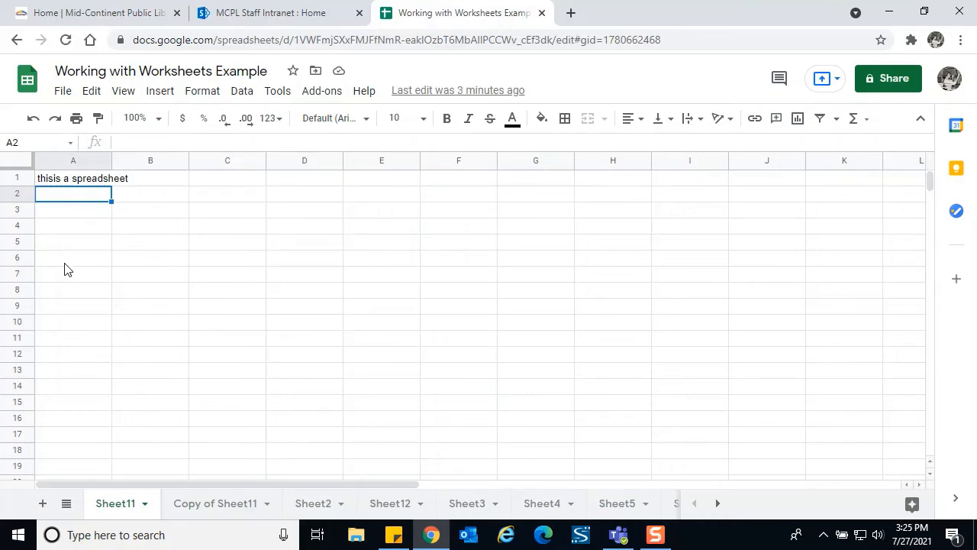
# Rename Sheet11 as January
pyautogui.click(144, 504)
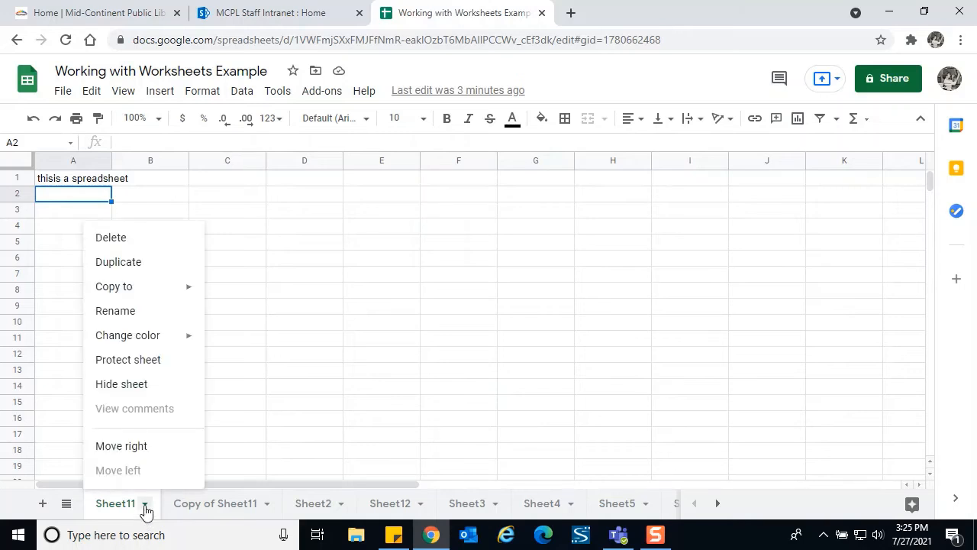
pyautogui.moveTo(124, 297)
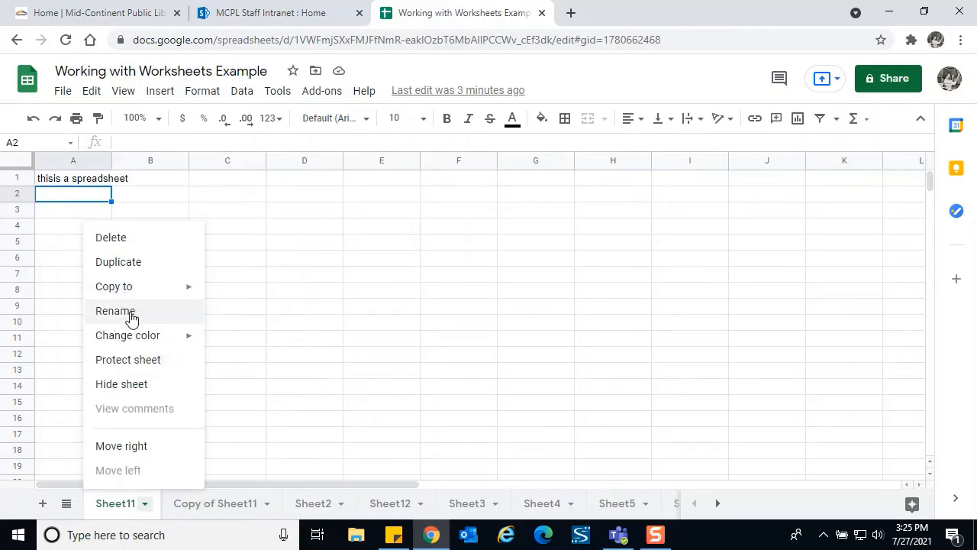
pyautogui.click(130, 317)
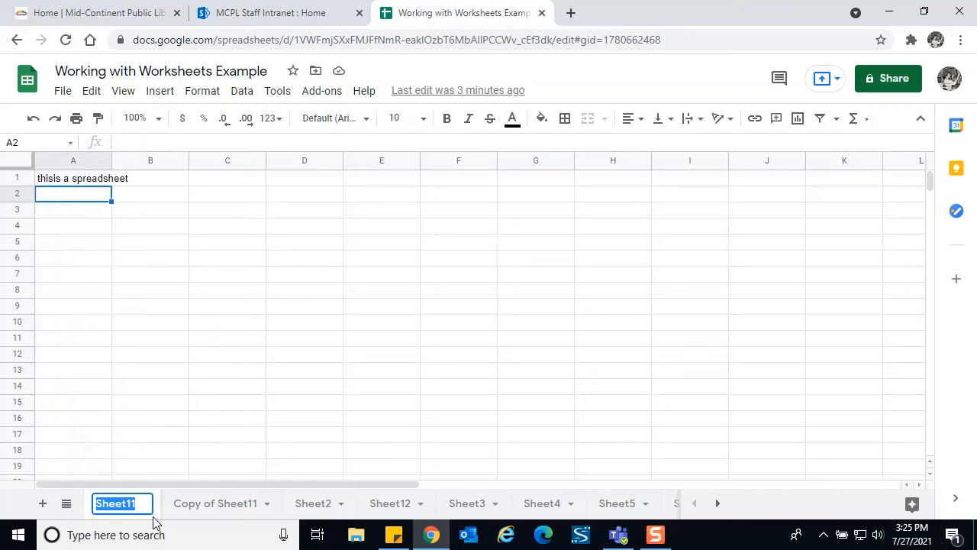
pyautogui.write('January')
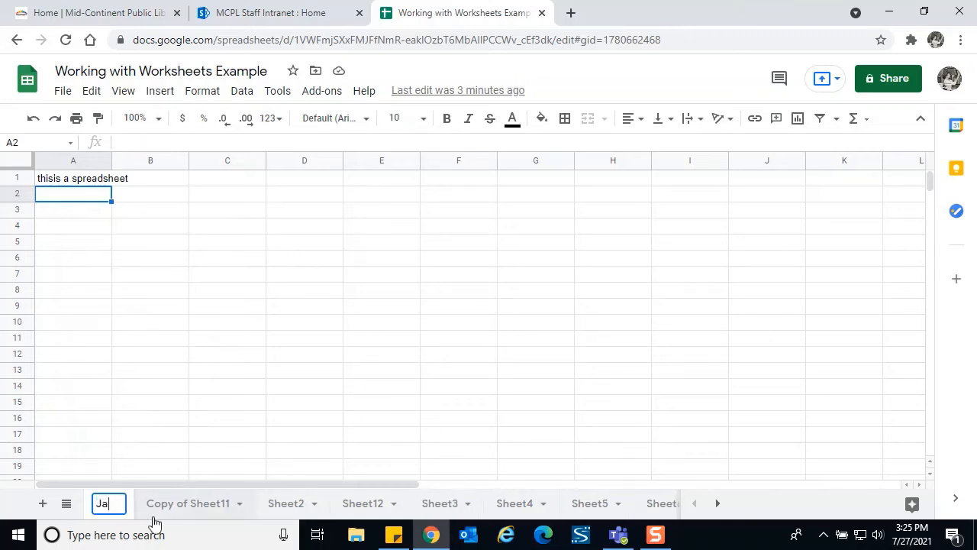
pyautogui.press('Return')
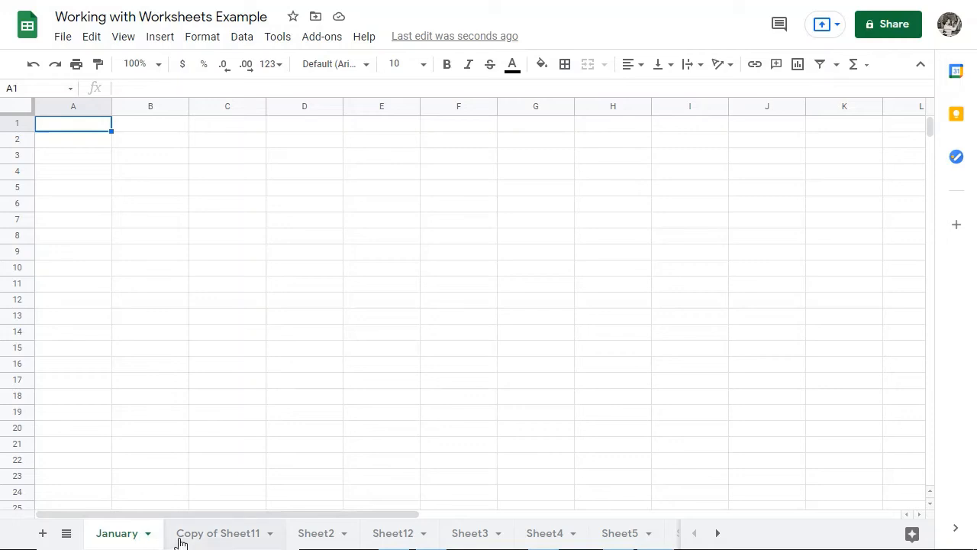
# Rename the Copy of Sheet11 worksheet as February
pyautogui.doubleClick(225, 534)
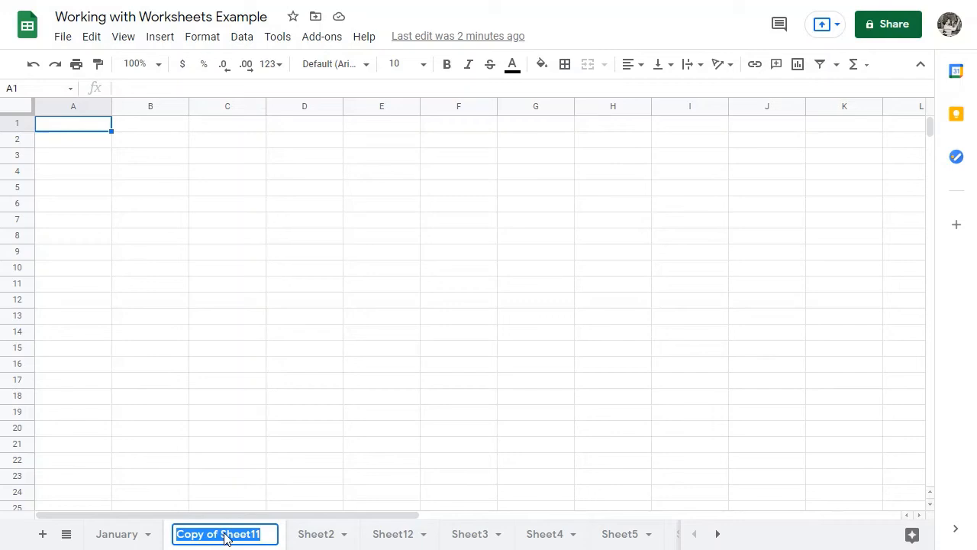
pyautogui.write('February')
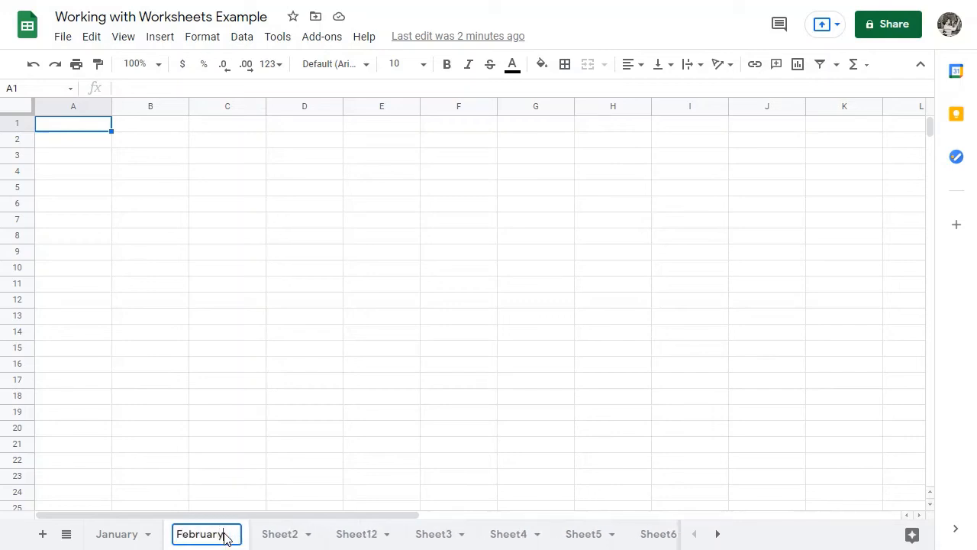
pyautogui.press('Return')
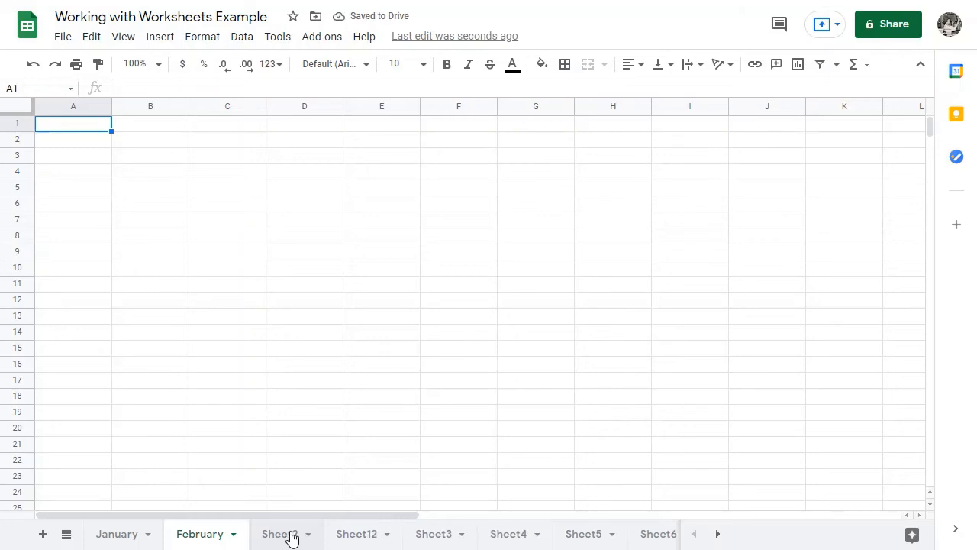
# Rename Sheet2 as March
pyautogui.rightClick(290, 537)
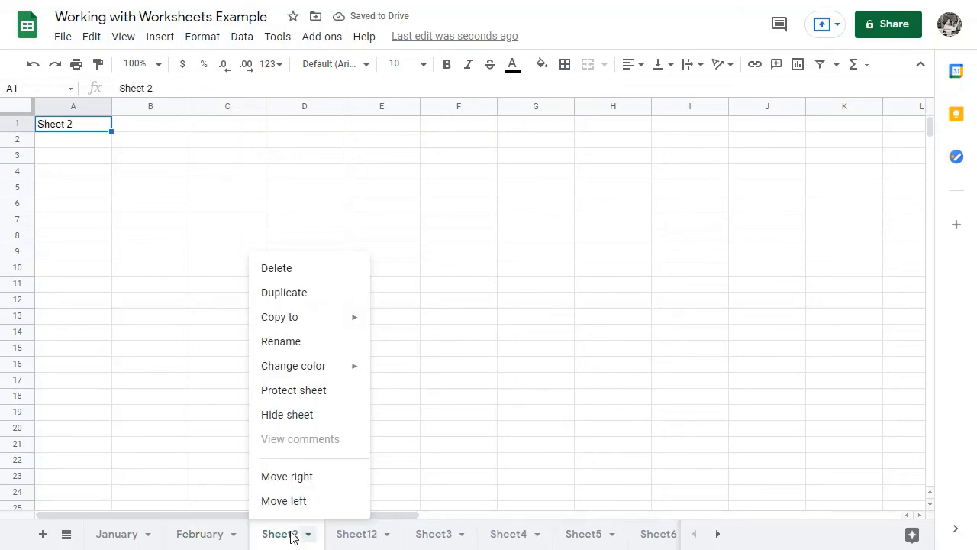
pyautogui.click(295, 342)
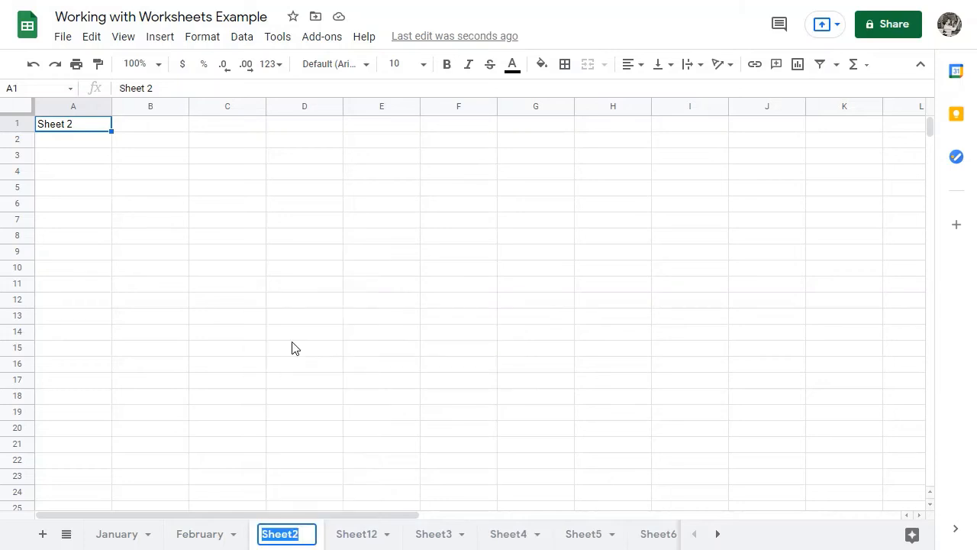
pyautogui.write('March')
pyautogui.press('Return')
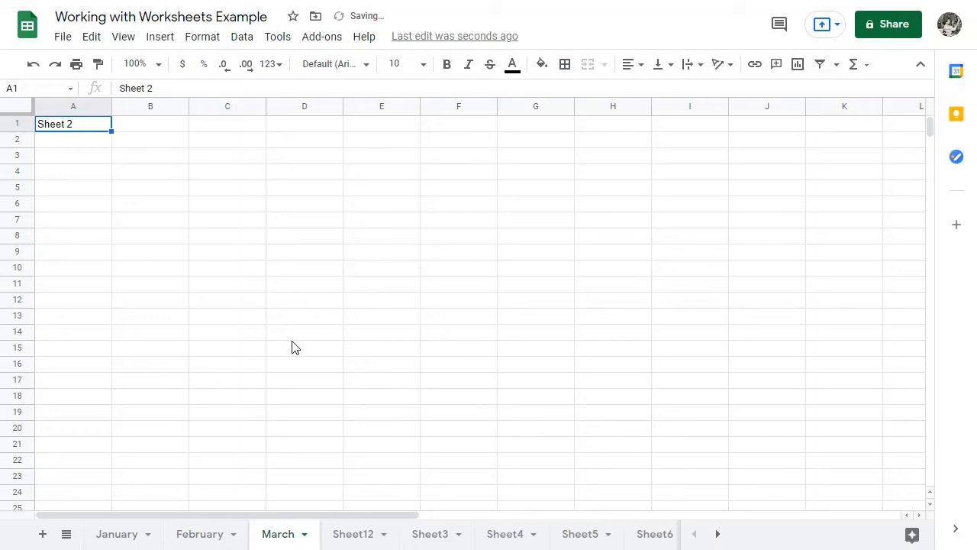
# Set the January sheet's tab color to red
pyautogui.click(139, 540)
pyautogui.click(150, 537)
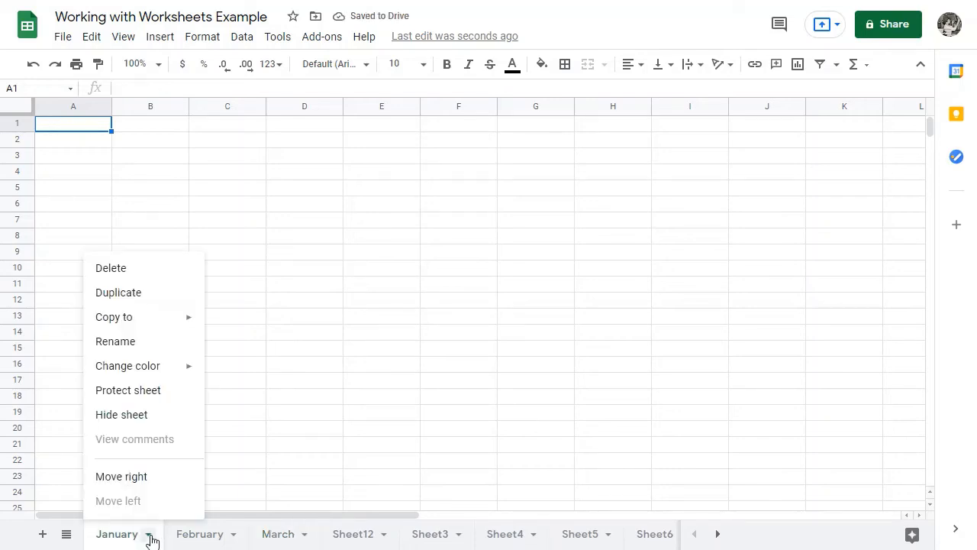
pyautogui.moveTo(155, 367)
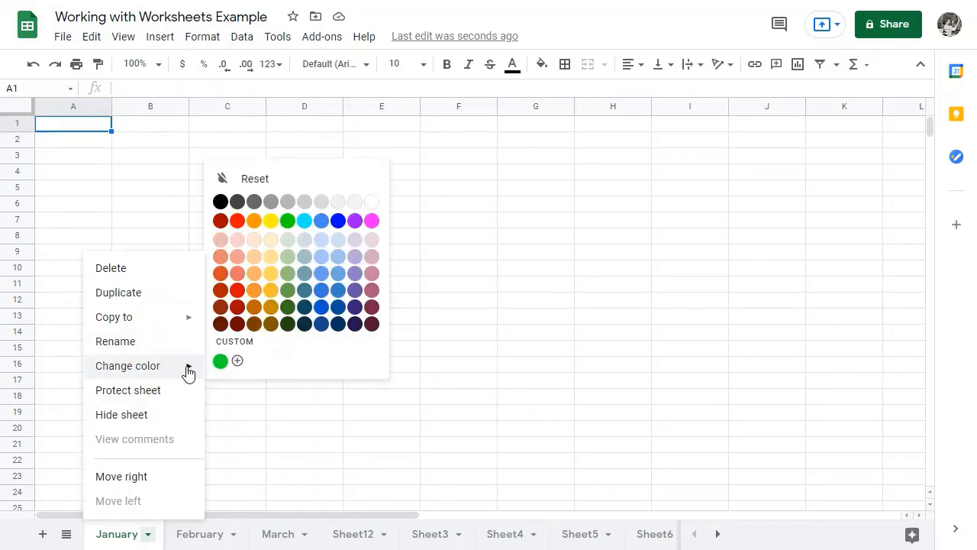
pyautogui.click(238, 220)
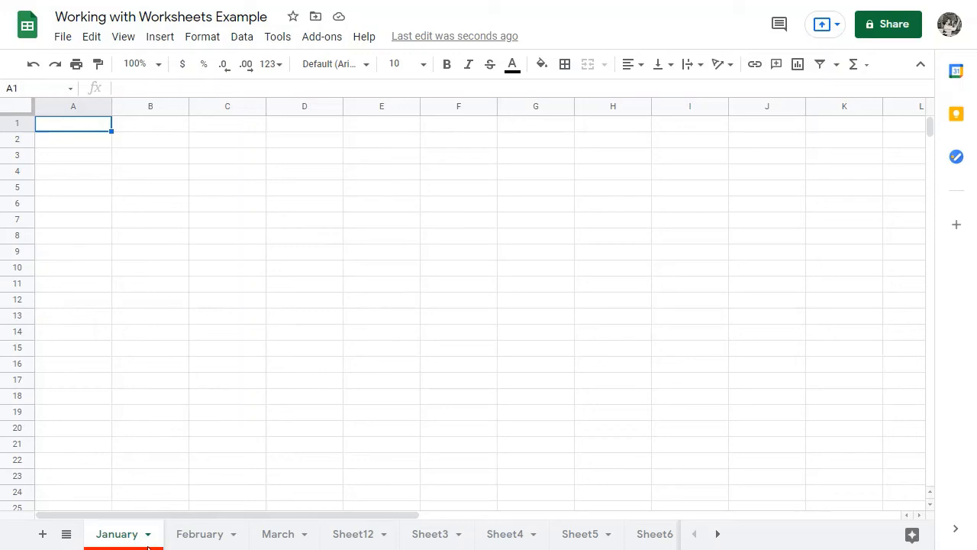
# Set the February sheet's tab color to blue
pyautogui.click(234, 536)
pyautogui.click(234, 537)
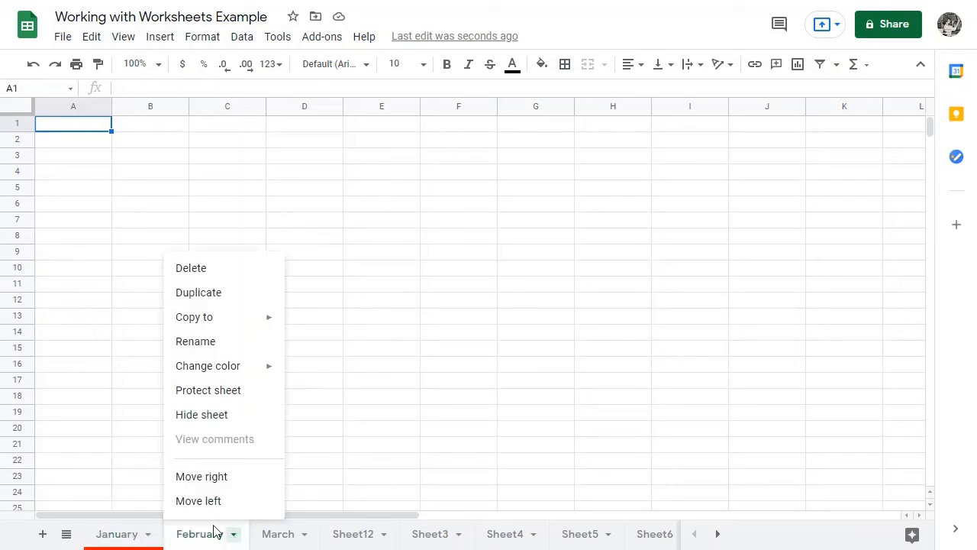
pyautogui.moveTo(266, 373)
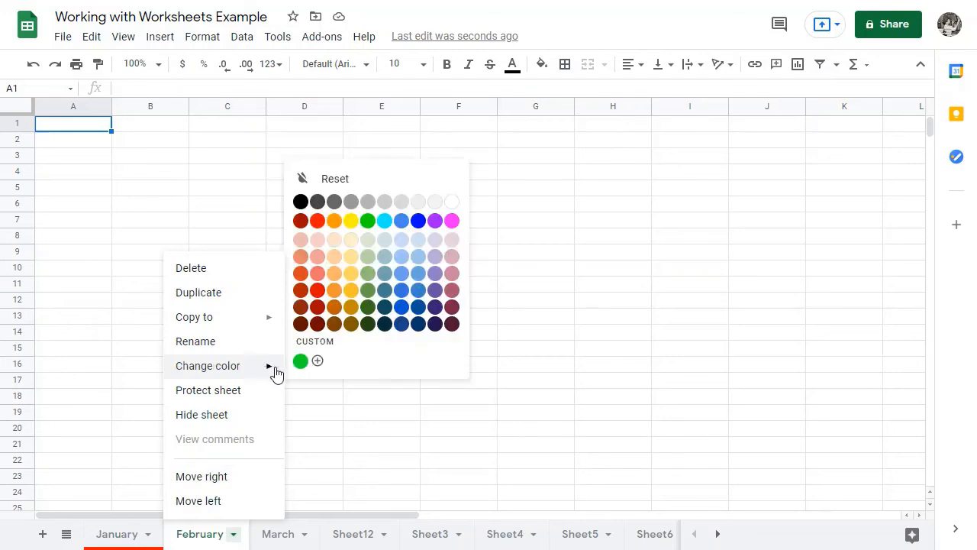
pyautogui.click(418, 221)
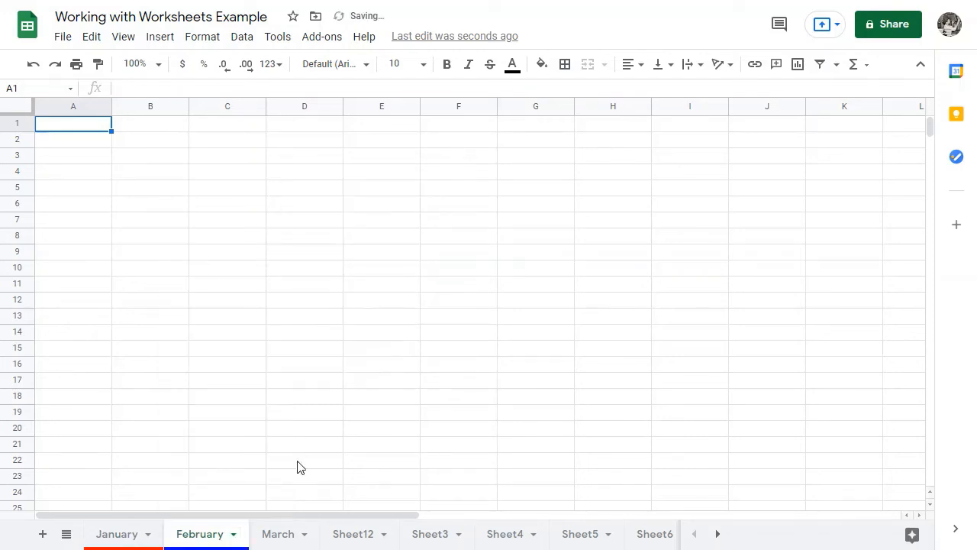
# Give the March sheet's tab a custom light blue color, mixed by adjusting the hue and shade
pyautogui.click(282, 535)
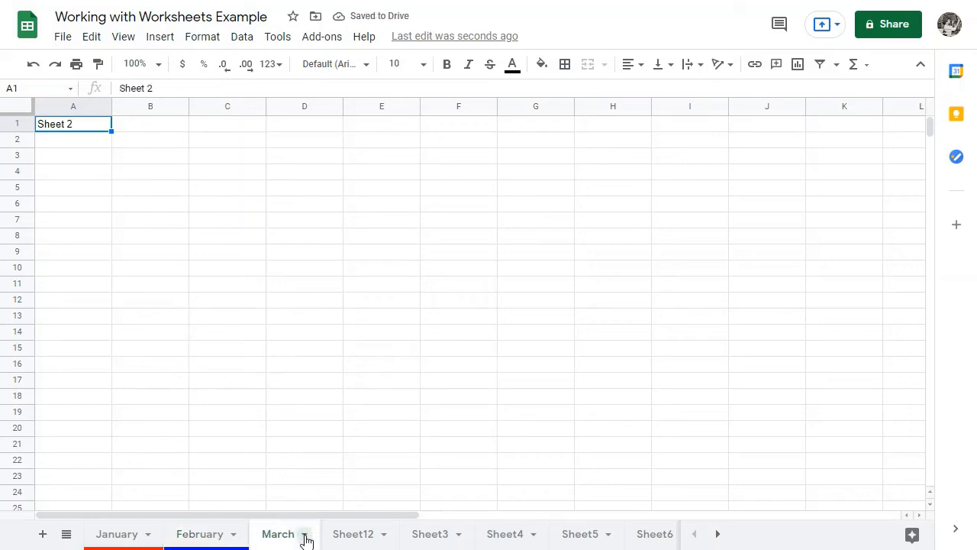
pyautogui.click(305, 534)
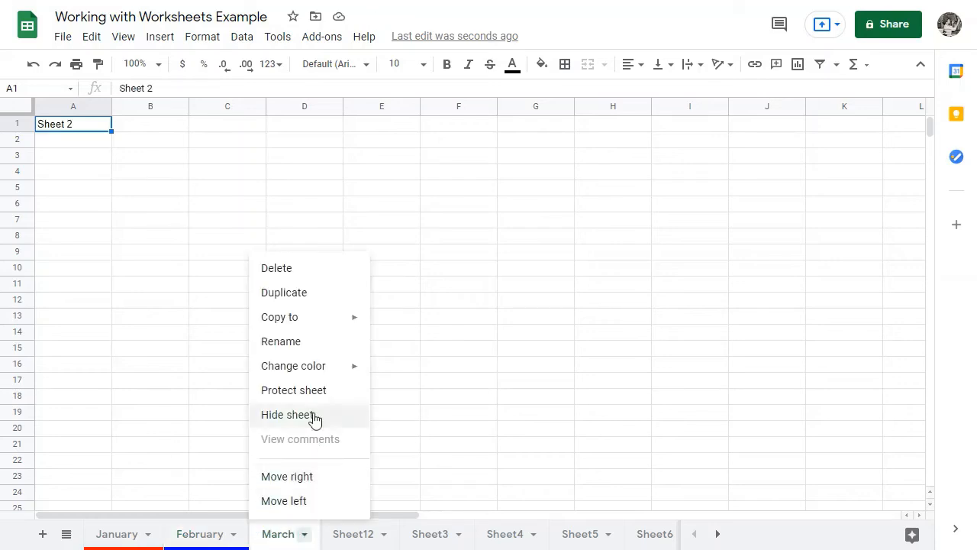
pyautogui.moveTo(330, 374)
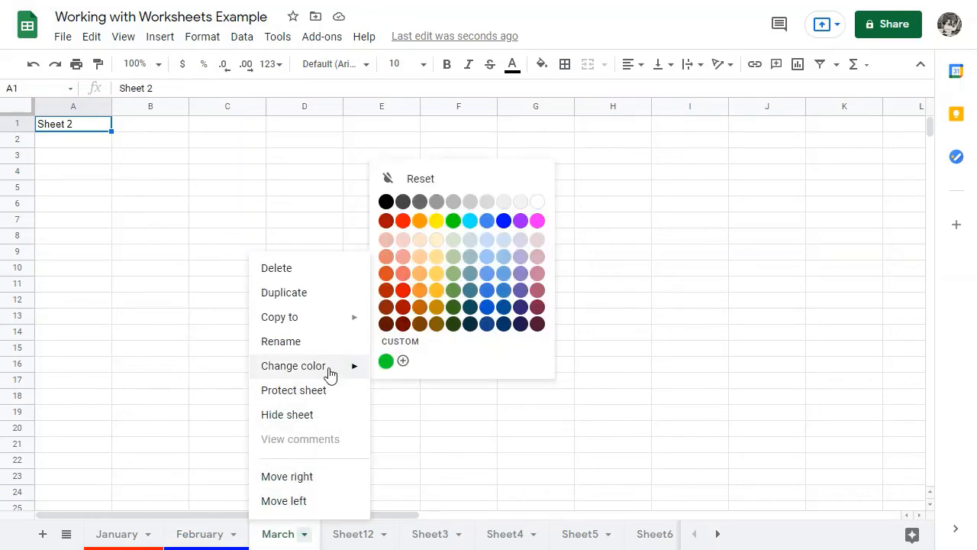
pyautogui.click(403, 359)
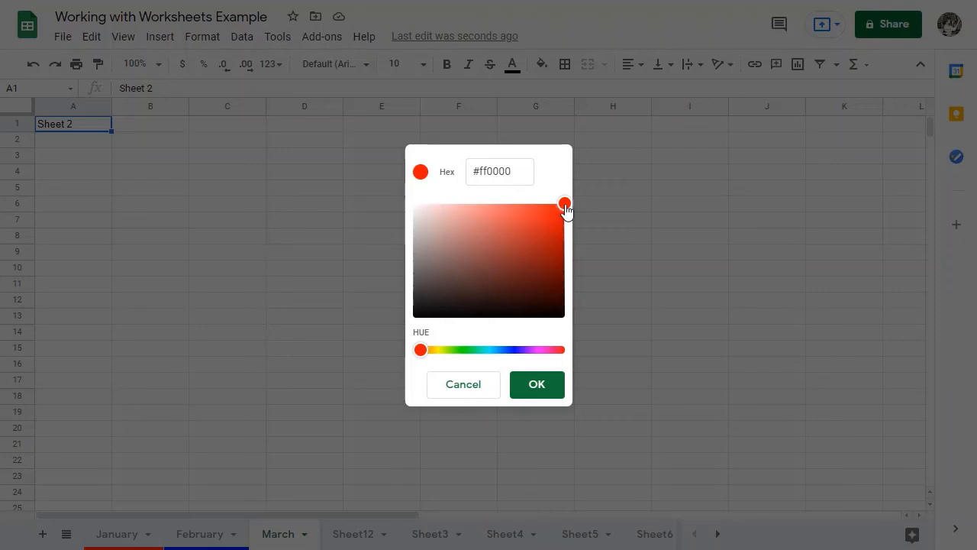
pyautogui.moveTo(567, 210); pyautogui.dragTo(529, 236)
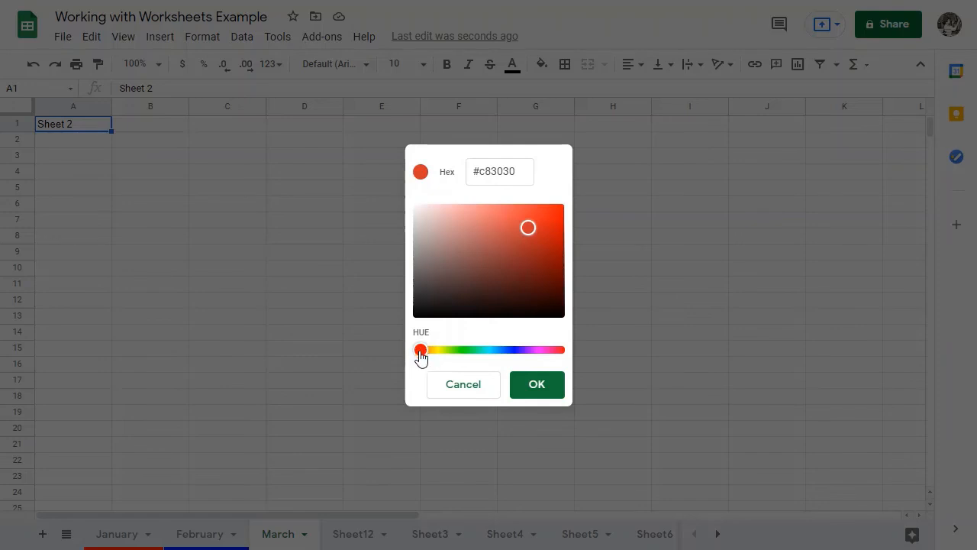
pyautogui.moveTo(420, 356); pyautogui.dragTo(494, 366)
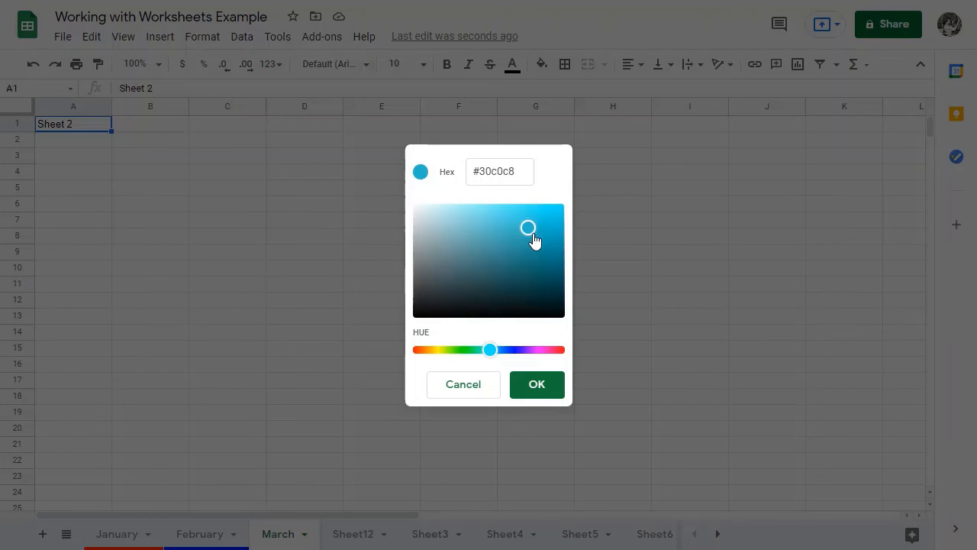
pyautogui.moveTo(532, 235)
pyautogui.mouseDown()
pyautogui.moveTo(494, 267)
pyautogui.moveTo(535, 226)
pyautogui.mouseUp()
pyautogui.click(540, 385)
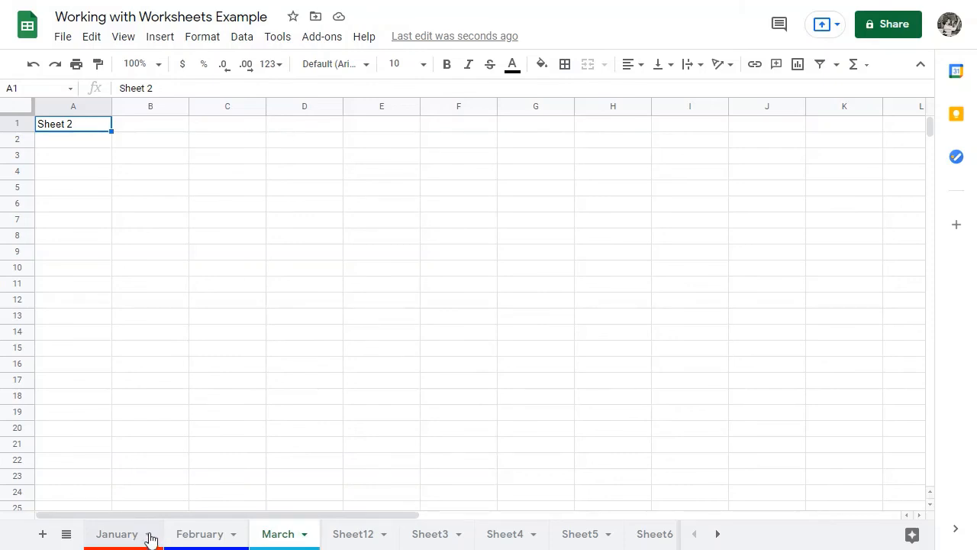
# Move the January sheet two positions right and one position back left, placing it between February and March
pyautogui.click(149, 536)
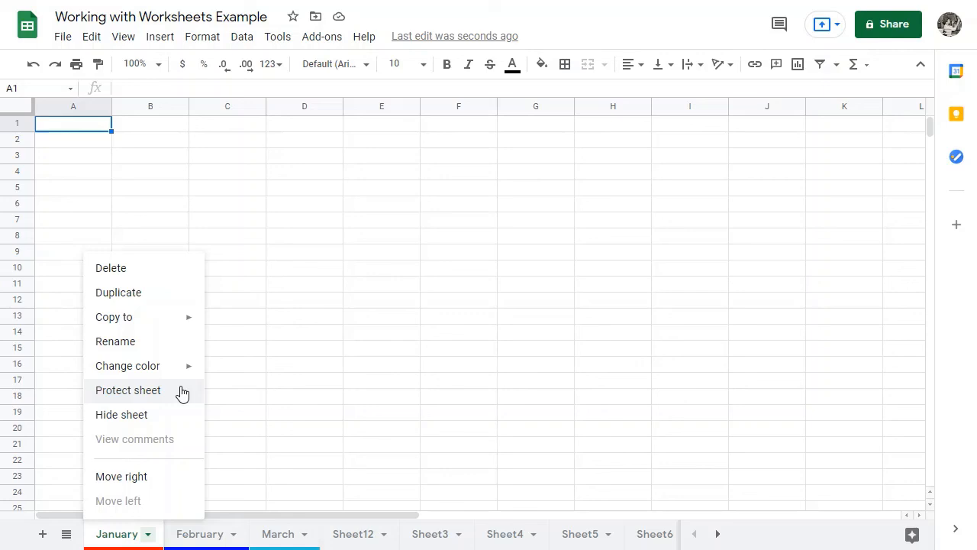
pyautogui.click(141, 479)
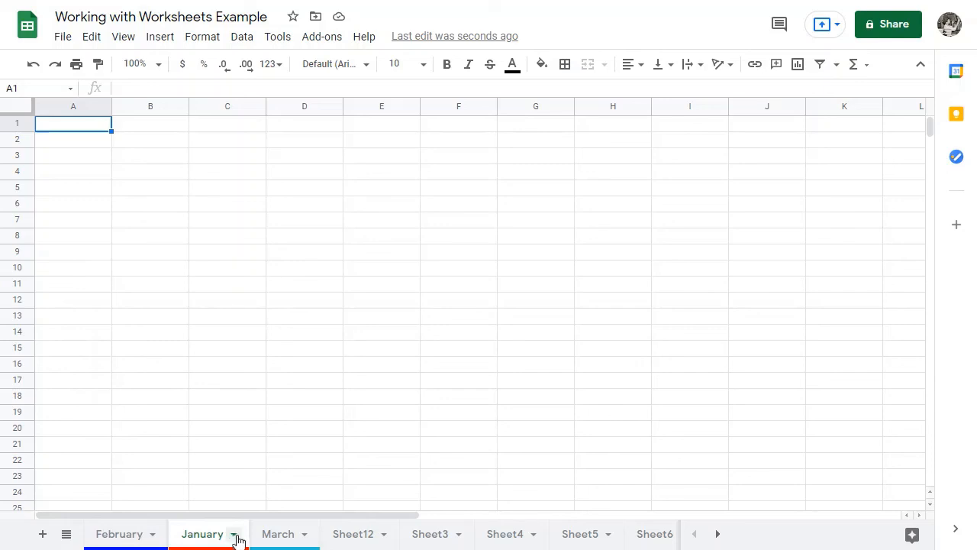
pyautogui.click(234, 535)
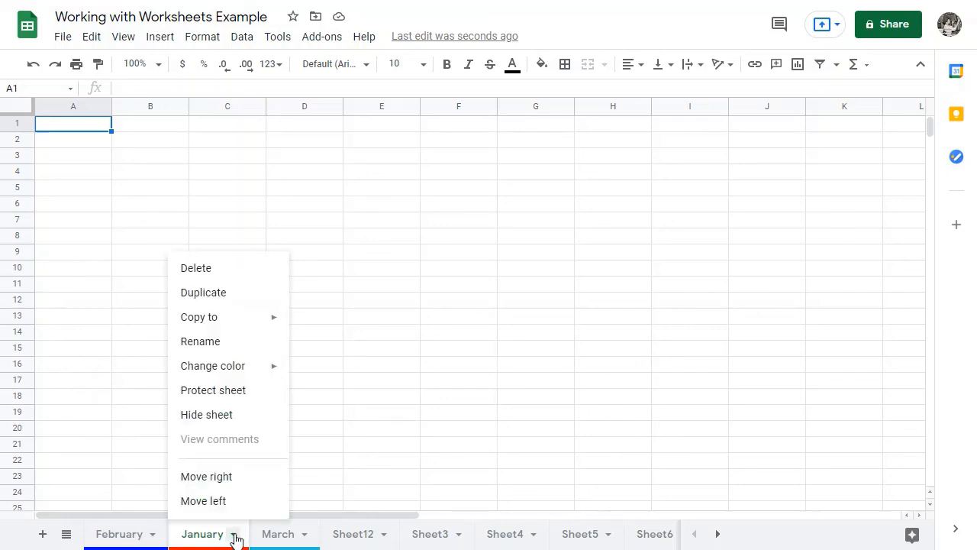
pyautogui.click(226, 484)
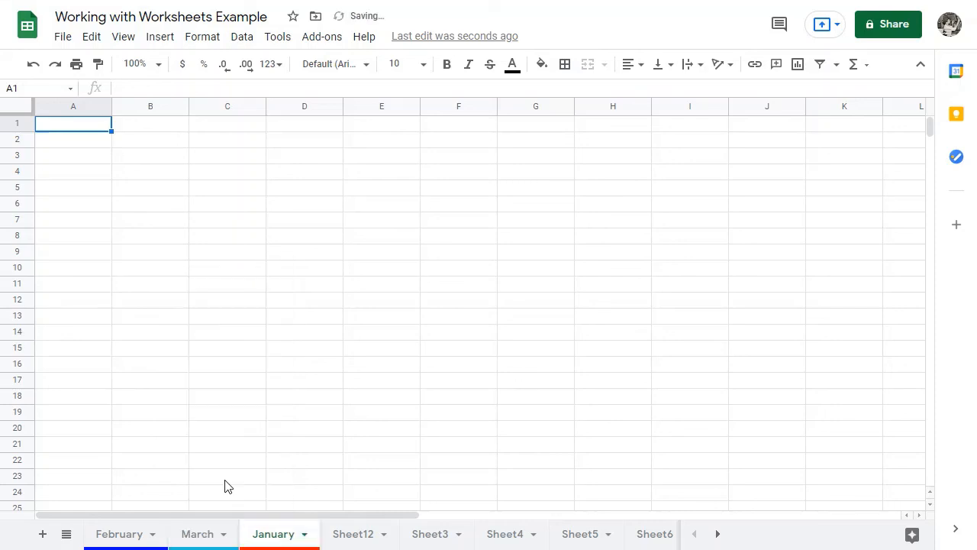
pyautogui.click(307, 536)
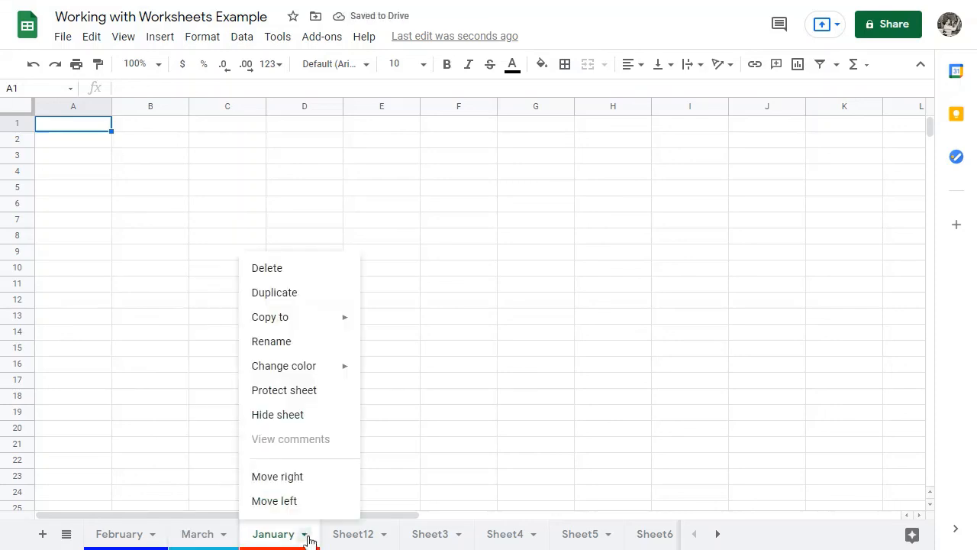
pyautogui.click(294, 501)
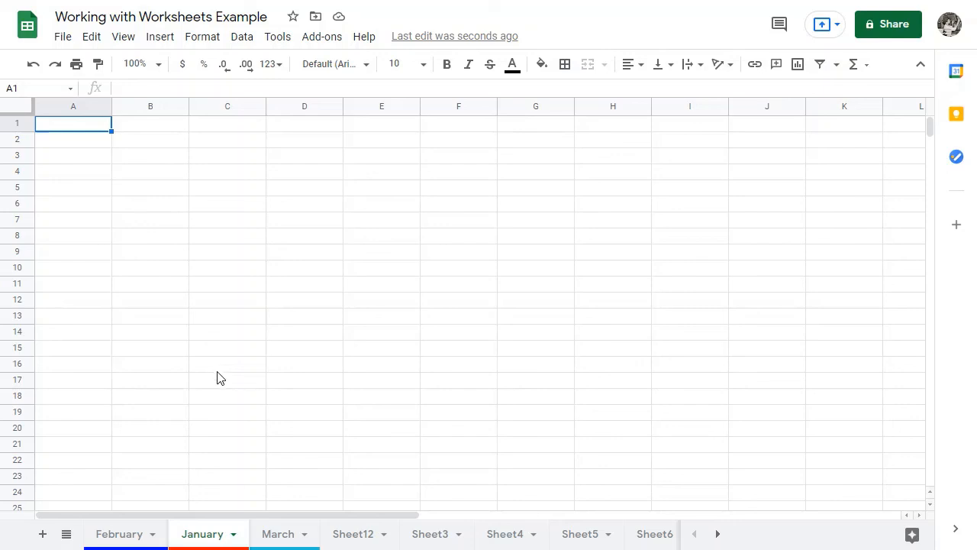
pyautogui.click(154, 538)
pyautogui.click(153, 537)
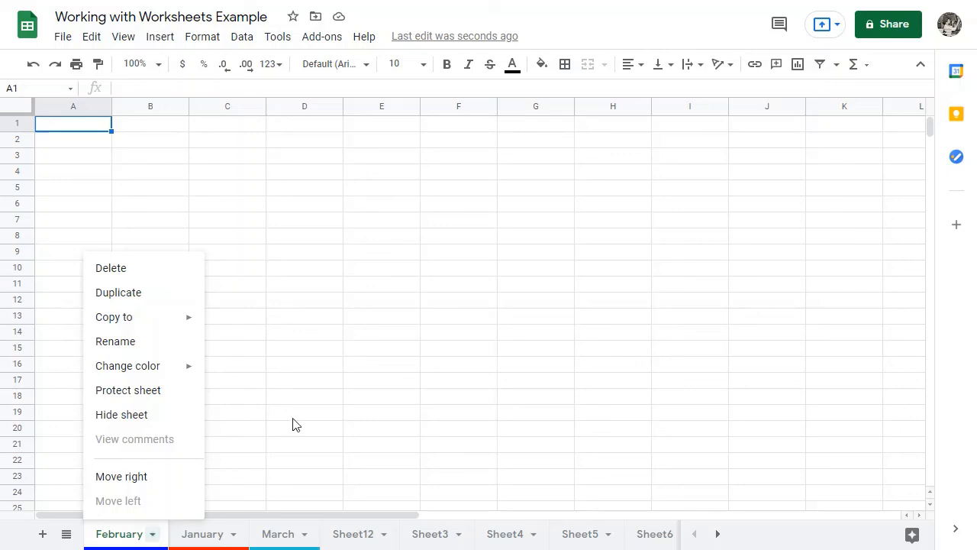
pyautogui.click(356, 368)
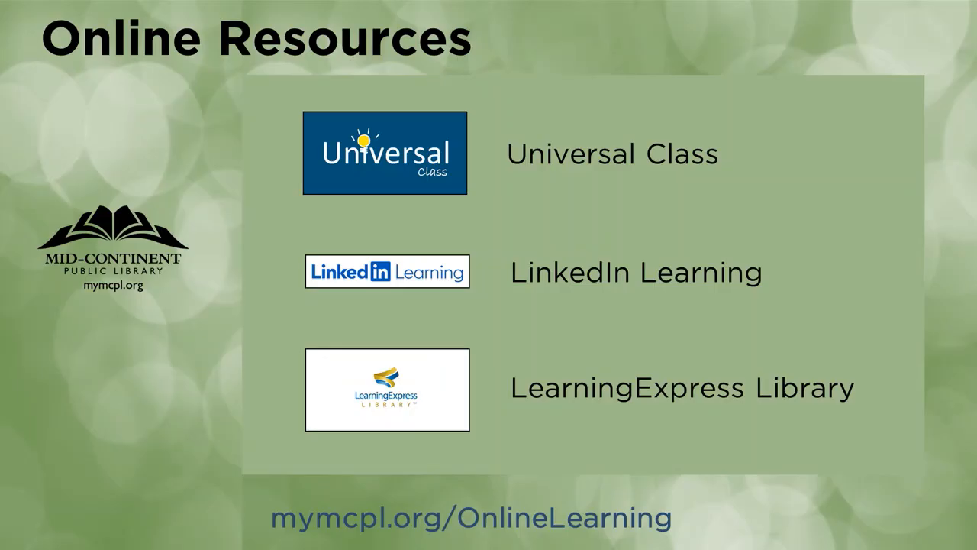